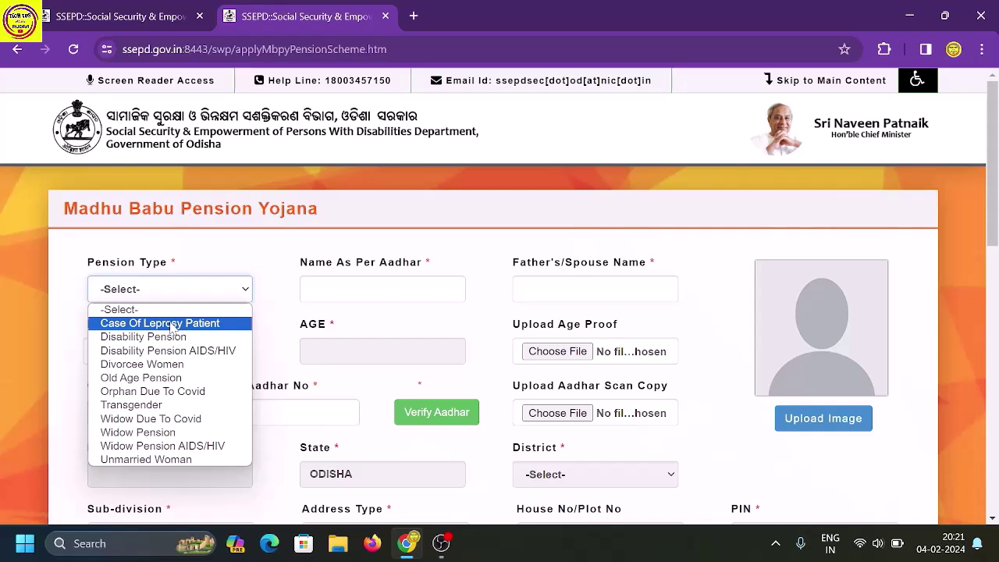
click(195, 248)
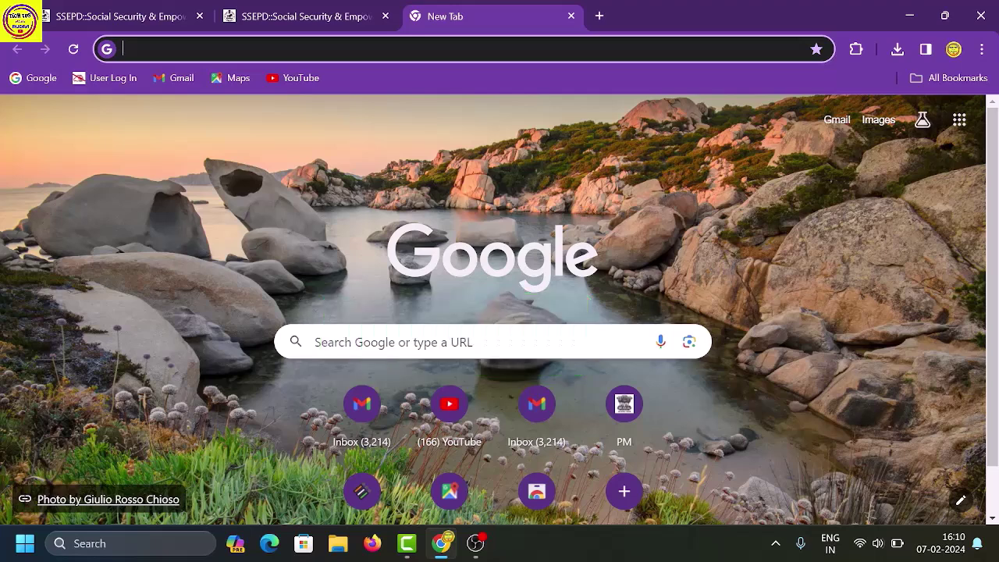
Step: Search Google for "ssepd odisha" and open the official SSEPD website from the results
click(328, 341)
click(321, 377)
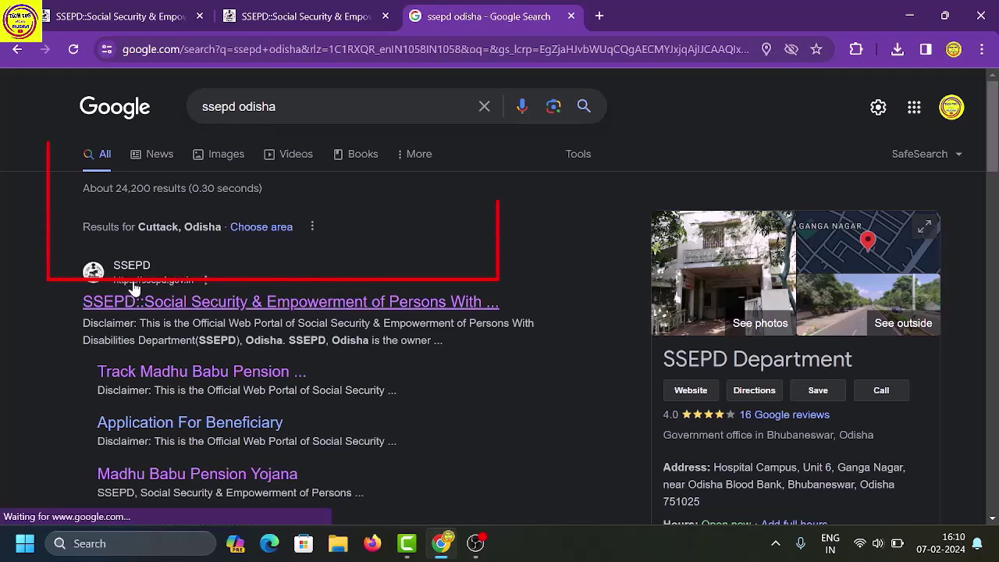
scroll(134, 286, down, 1)
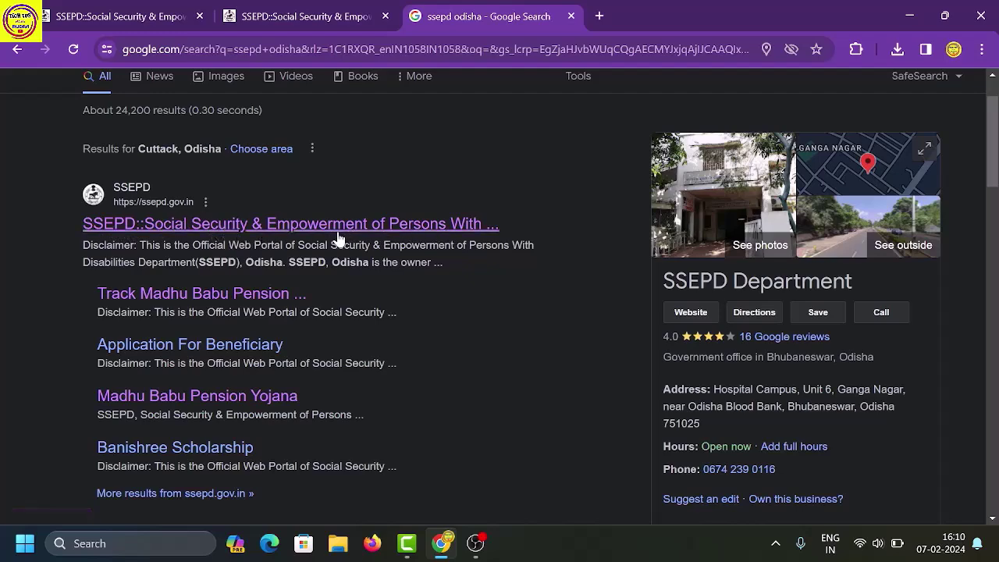
click(290, 229)
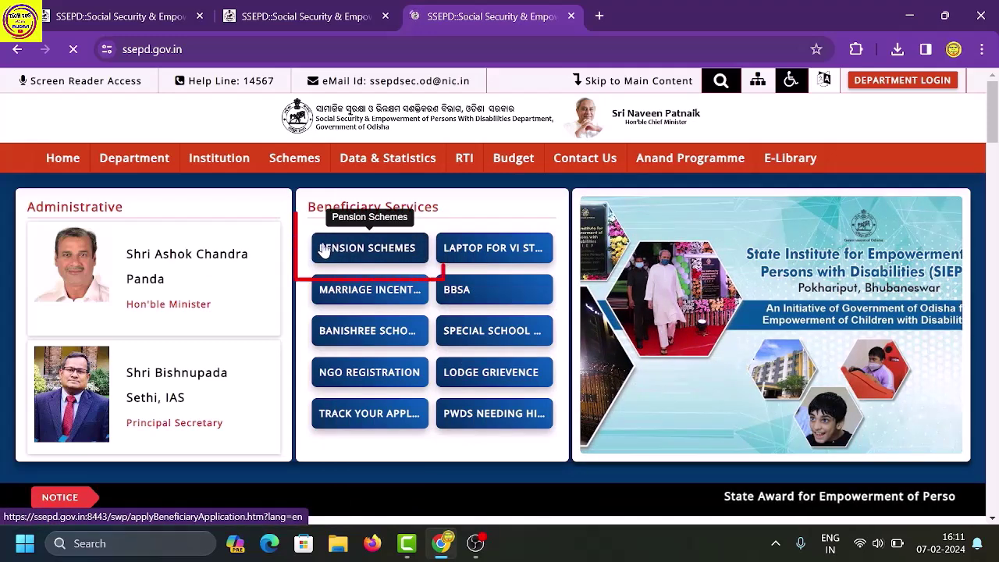
Step: Open the Pension Schemes beneficiary service and proceed with the Madhu Babu Pension Yojana scheme
click(336, 248)
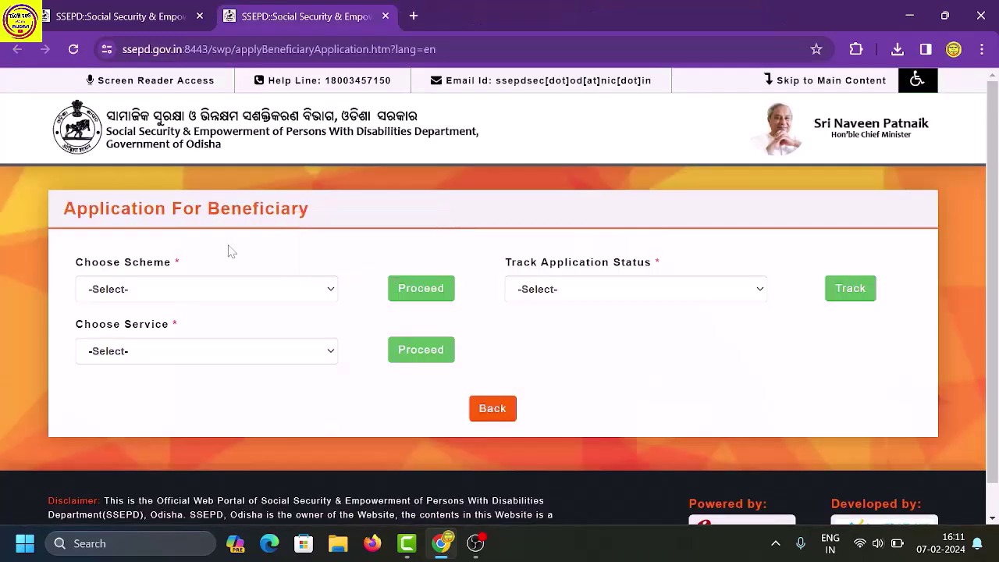
click(164, 294)
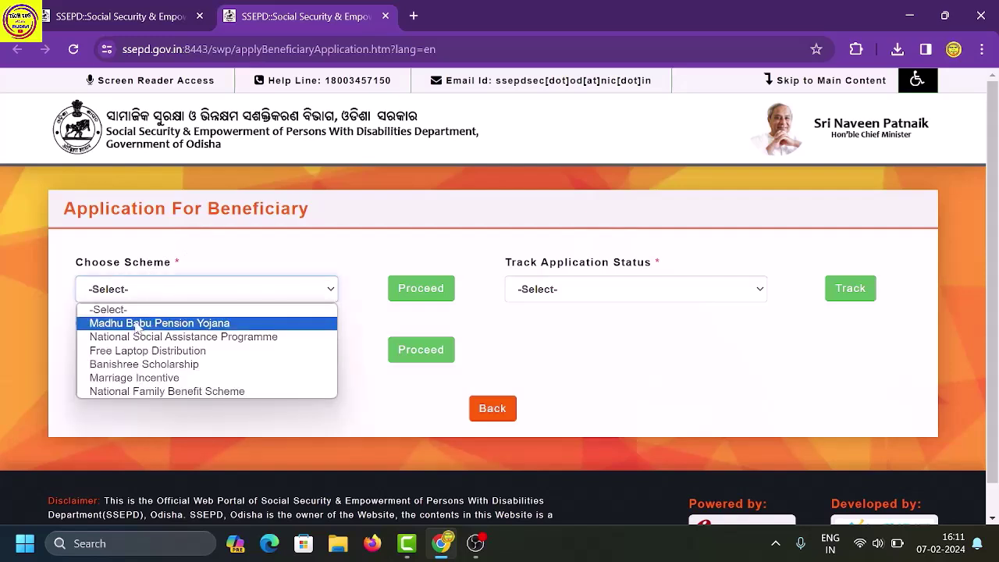
click(139, 325)
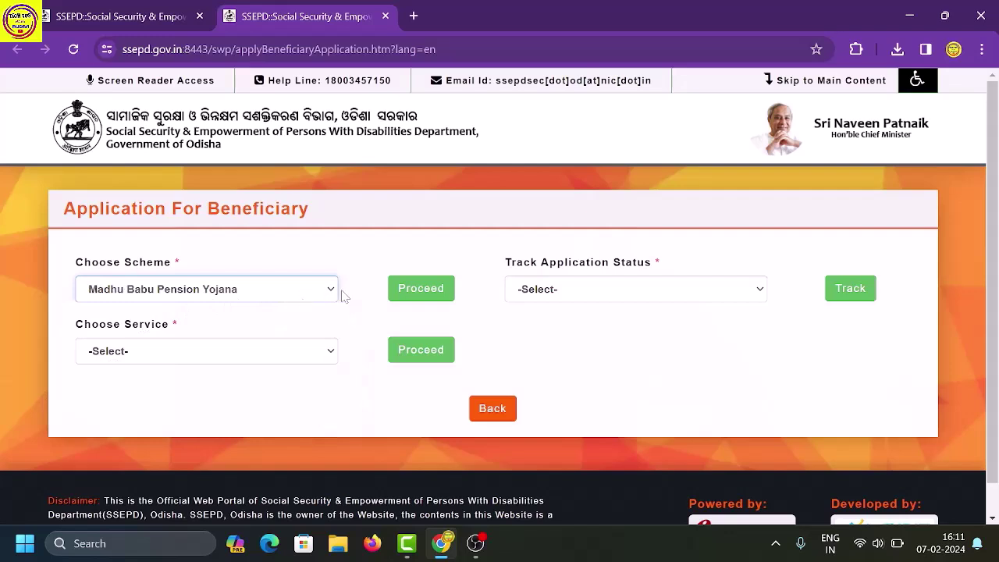
click(410, 292)
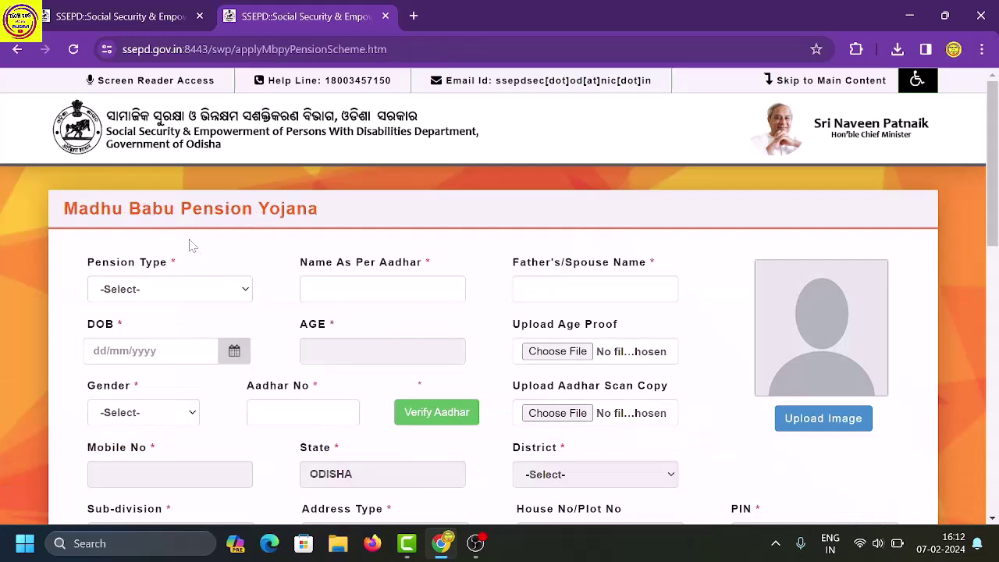
Step: Choose Old Age Pension as the pension type and fill in the applicant's name, father's name and date of birth
scroll(189, 246, down, 1)
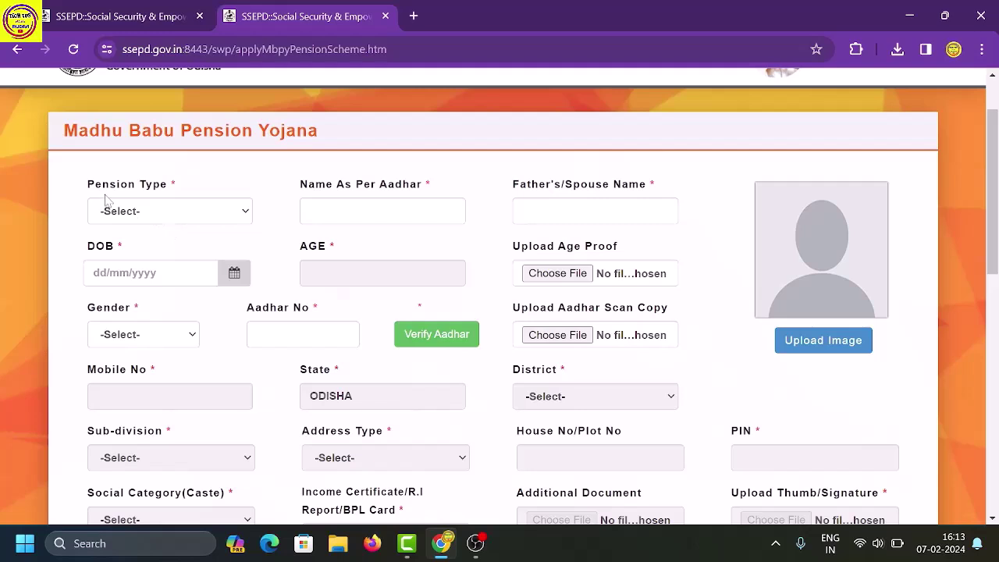
click(148, 212)
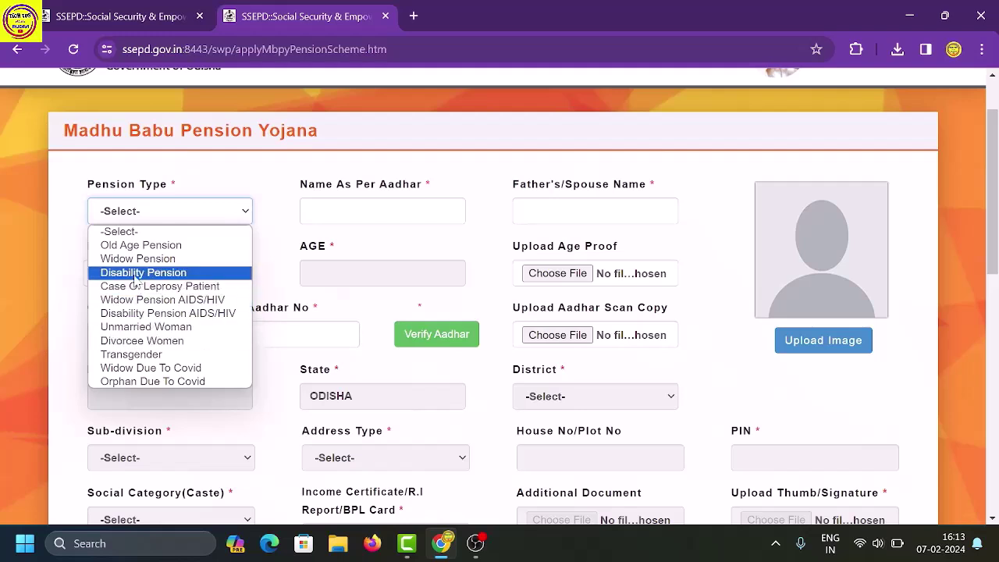
click(139, 246)
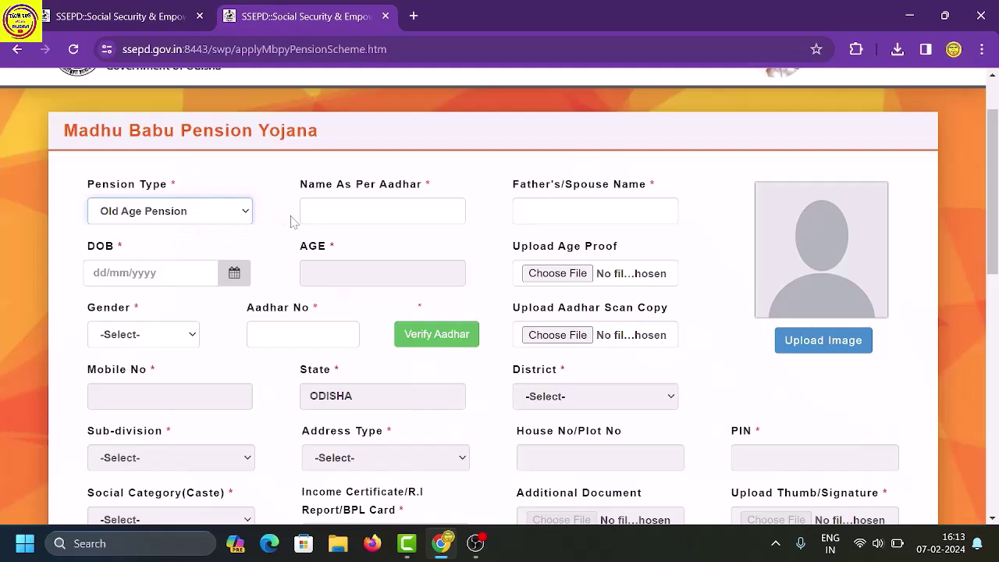
click(382, 211)
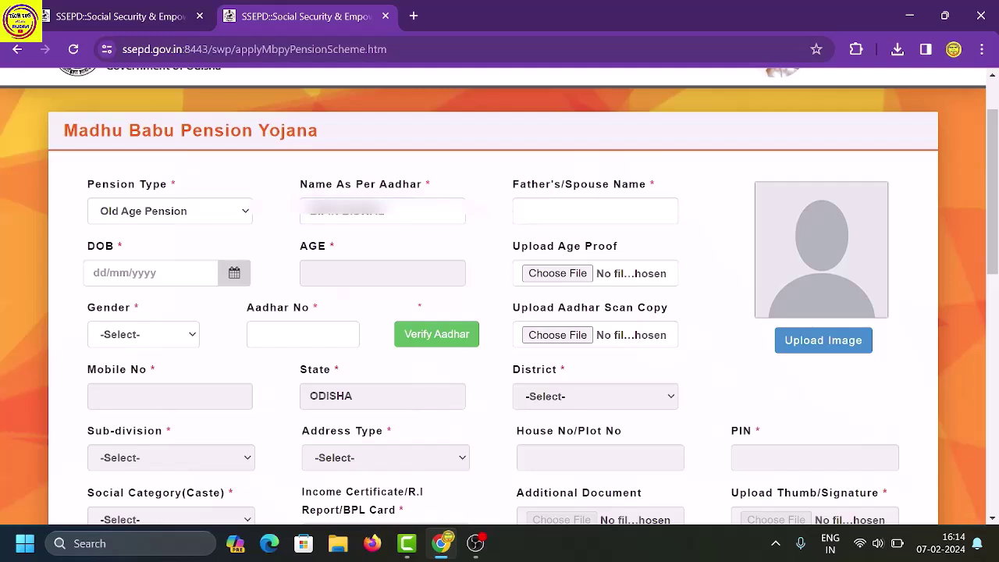
click(538, 211)
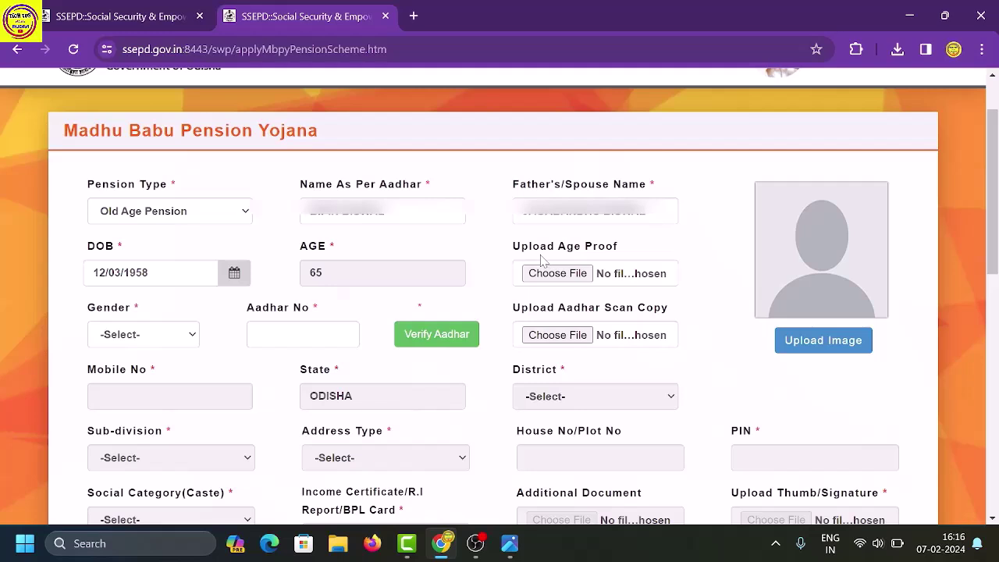
Step: Upload the age proof image and set the applicant's gender to Male
click(538, 273)
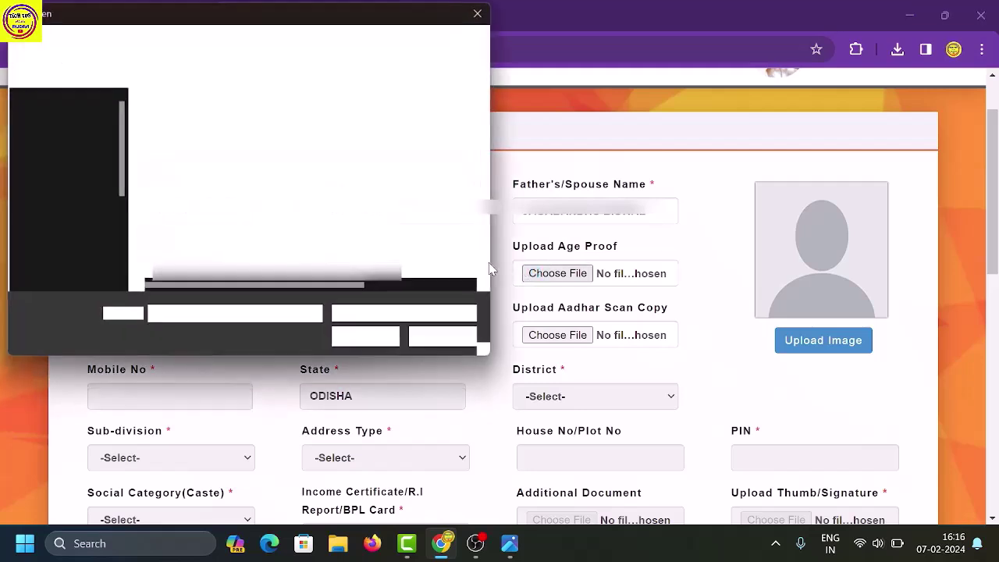
double_click(343, 223)
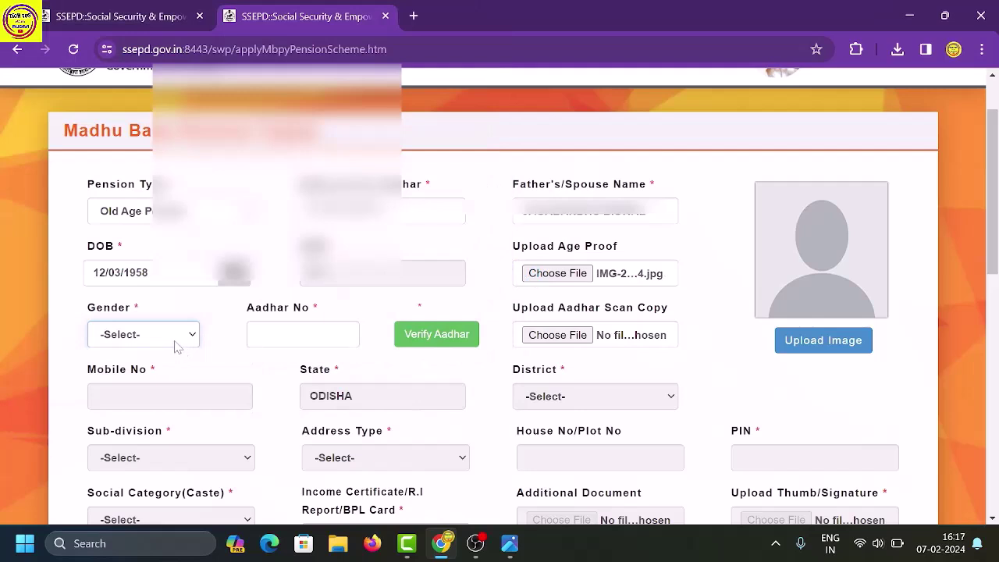
click(177, 343)
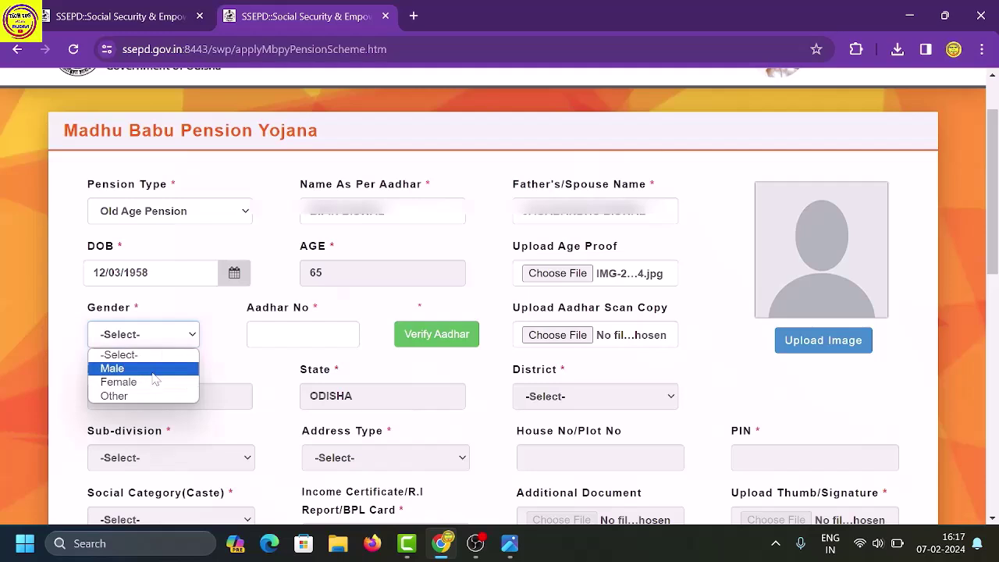
click(153, 368)
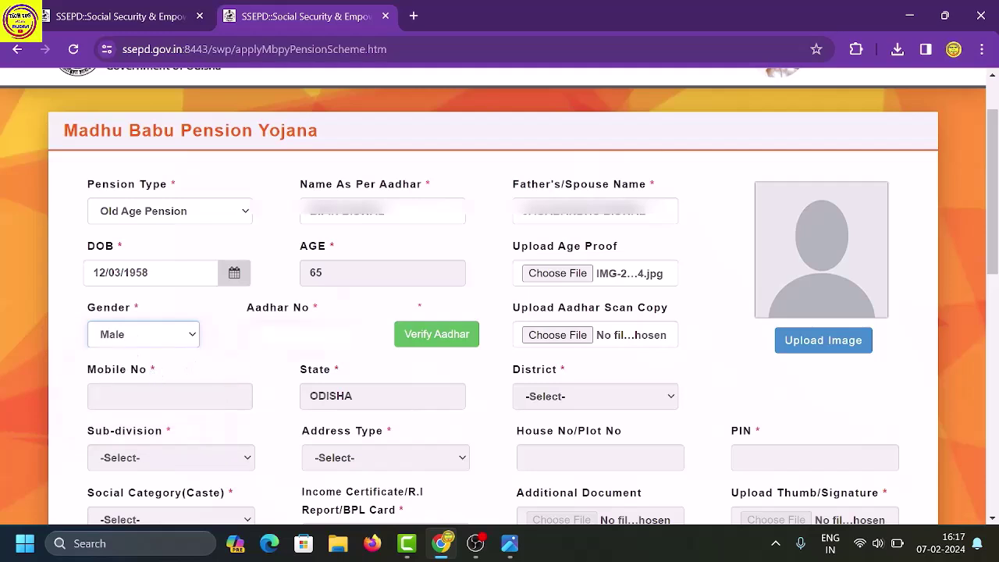
Step: Enter the applicant's Aadhar number and verify it
click(304, 335)
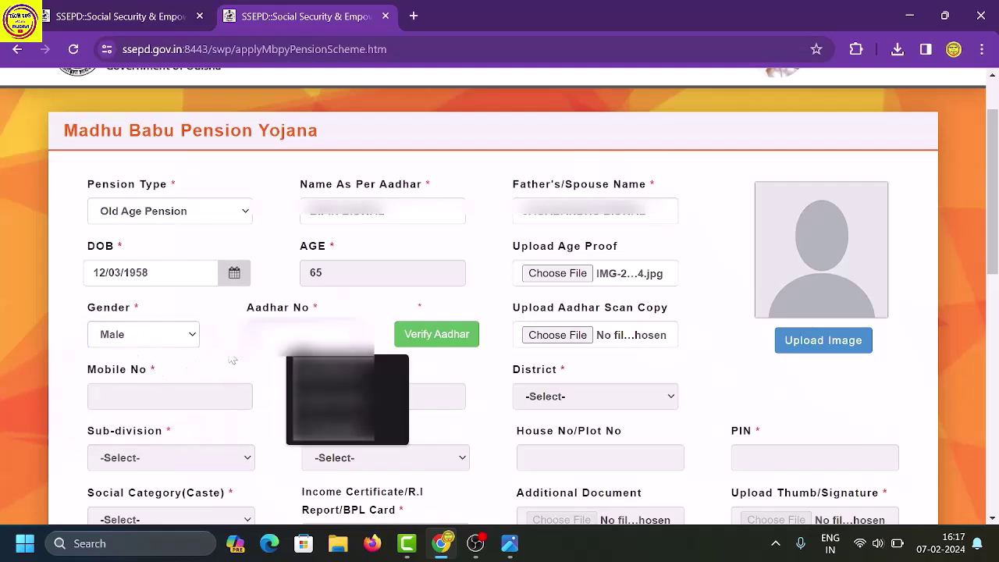
click(335, 367)
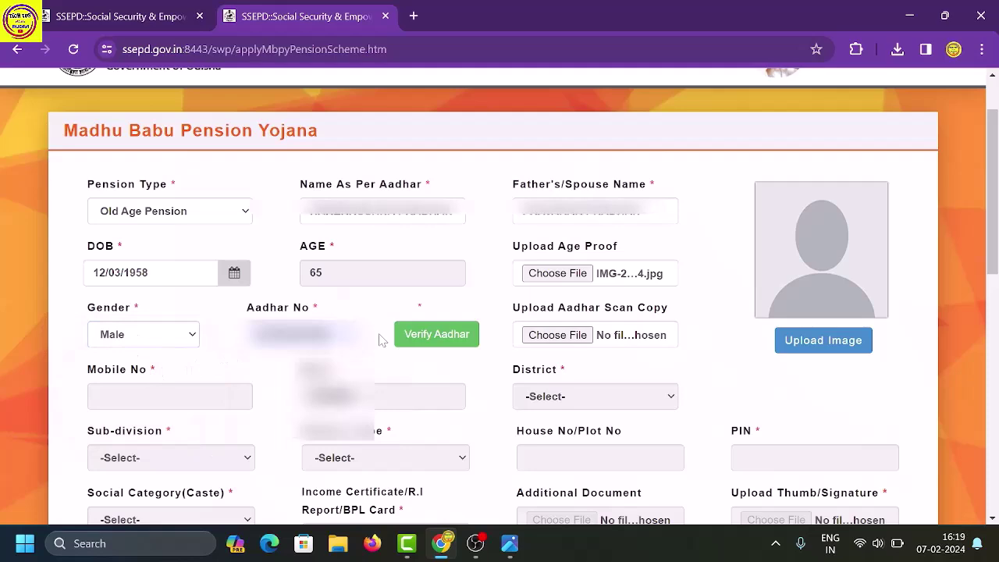
click(427, 335)
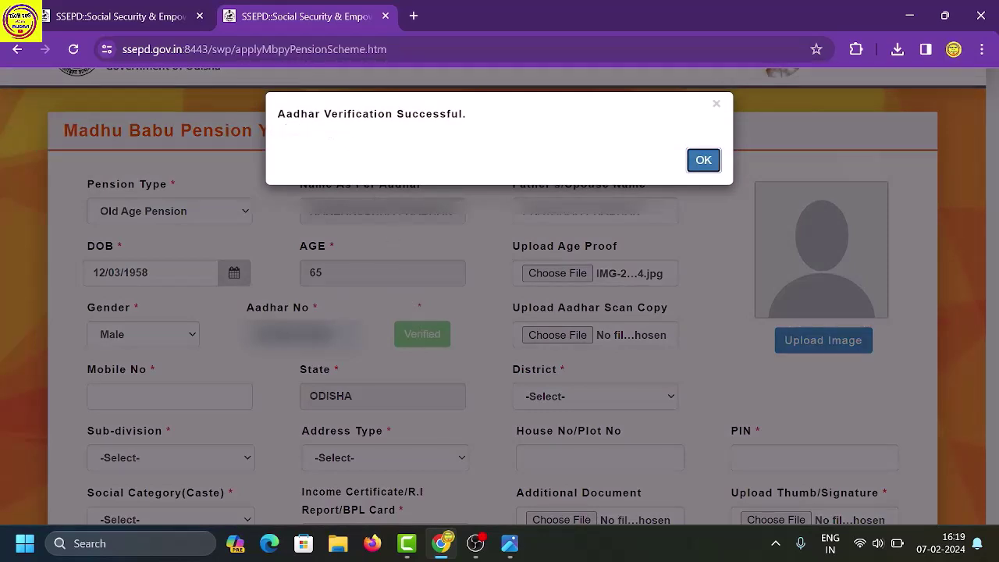
click(700, 163)
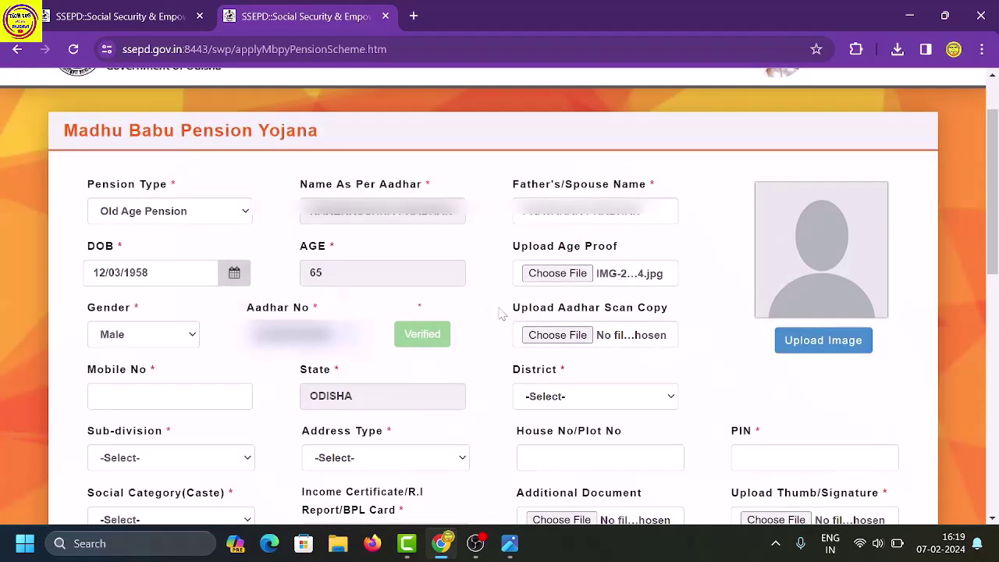
Step: Upload the Aadhar scan copy and the applicant's photo
click(557, 335)
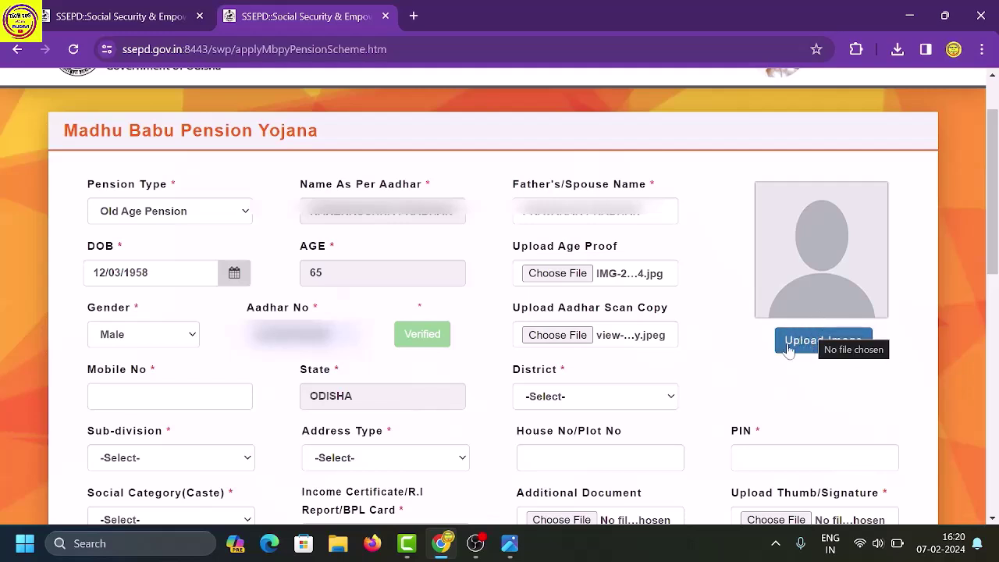
click(823, 341)
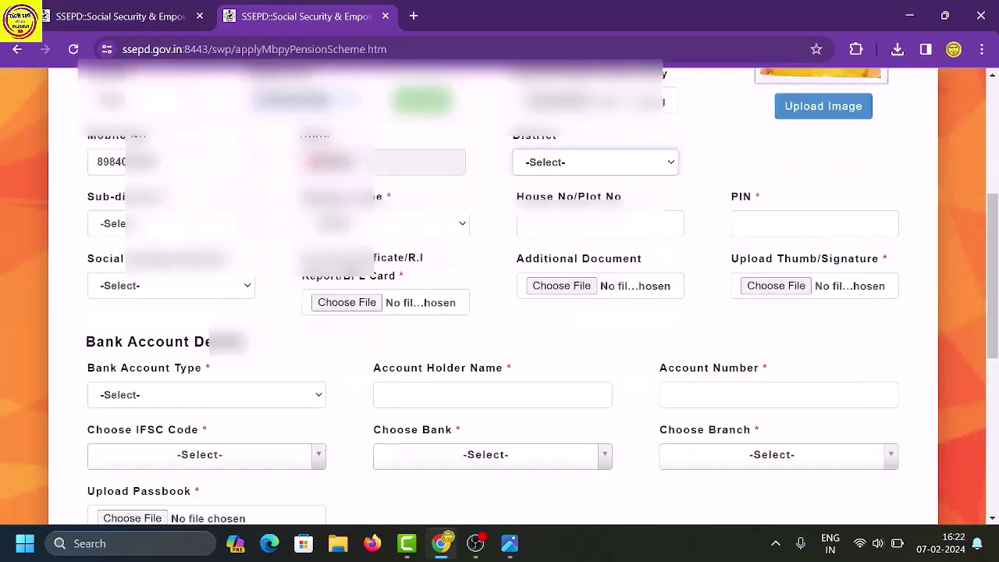
Step: Set the district to JAGATSINGHAPUR, the sub-division to JAGATSINGHPUR and the address type to Block
click(533, 164)
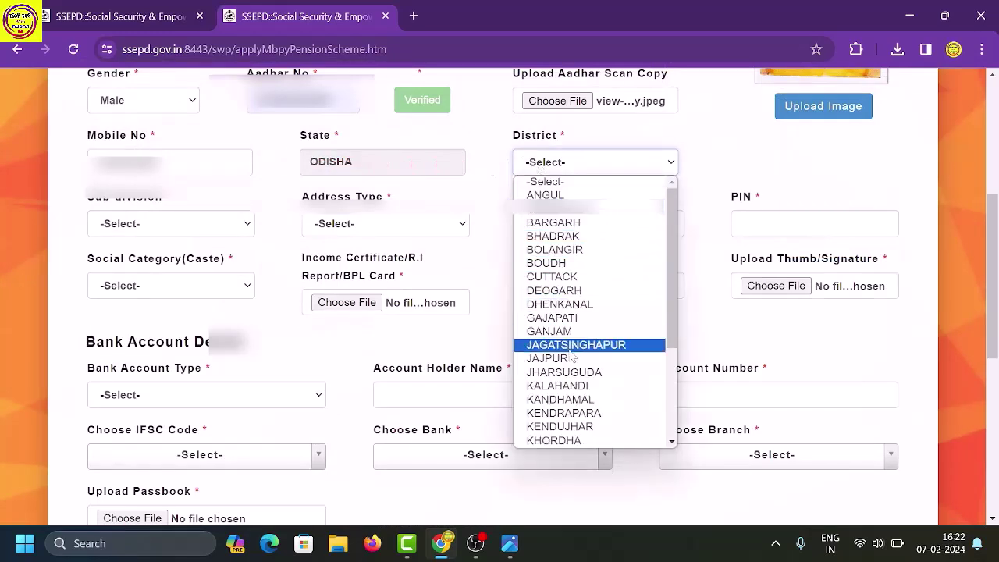
click(574, 345)
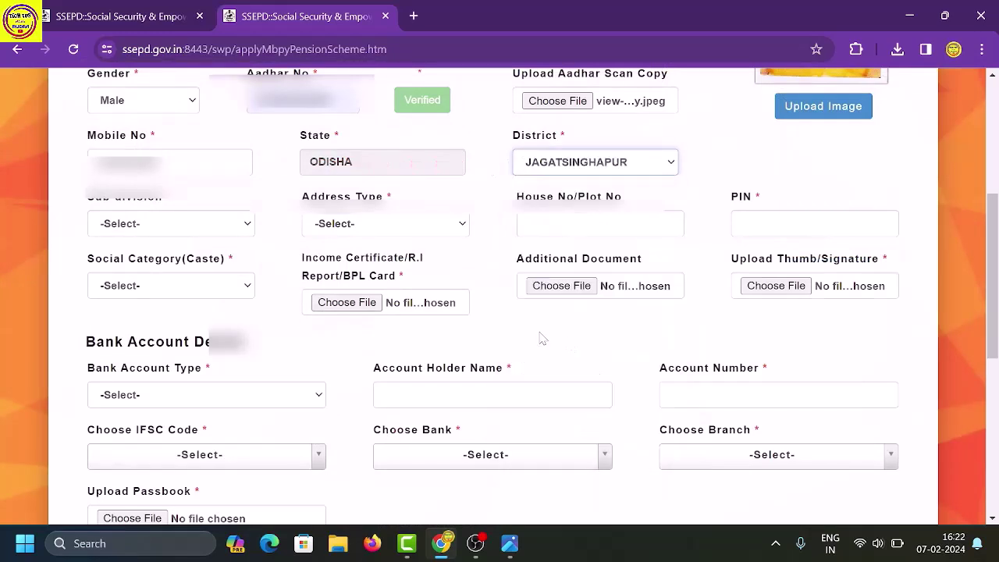
click(198, 228)
click(201, 257)
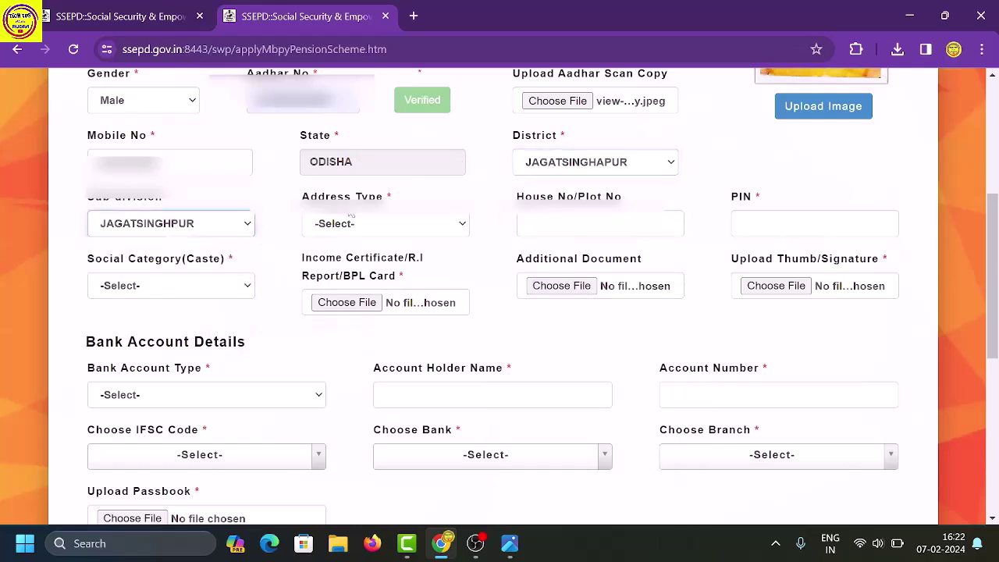
click(352, 224)
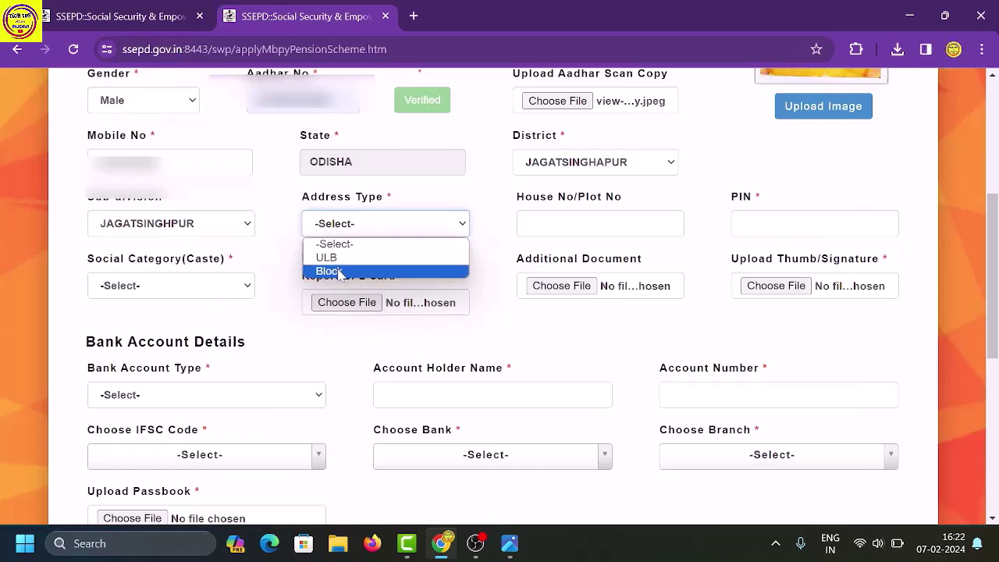
click(339, 271)
Step: Select BALIKUDA as the block and MARICHPUR as the GP
click(537, 226)
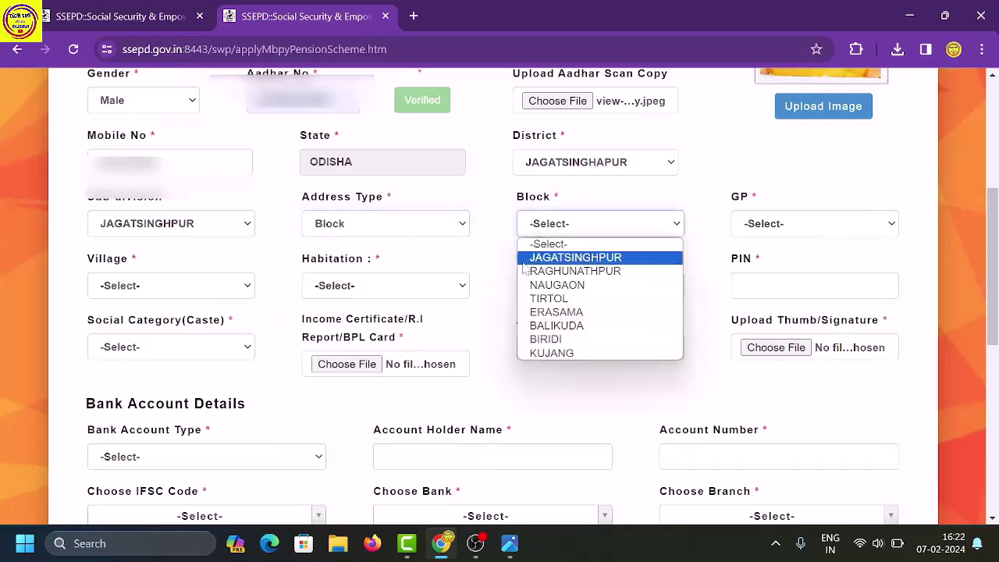
click(544, 326)
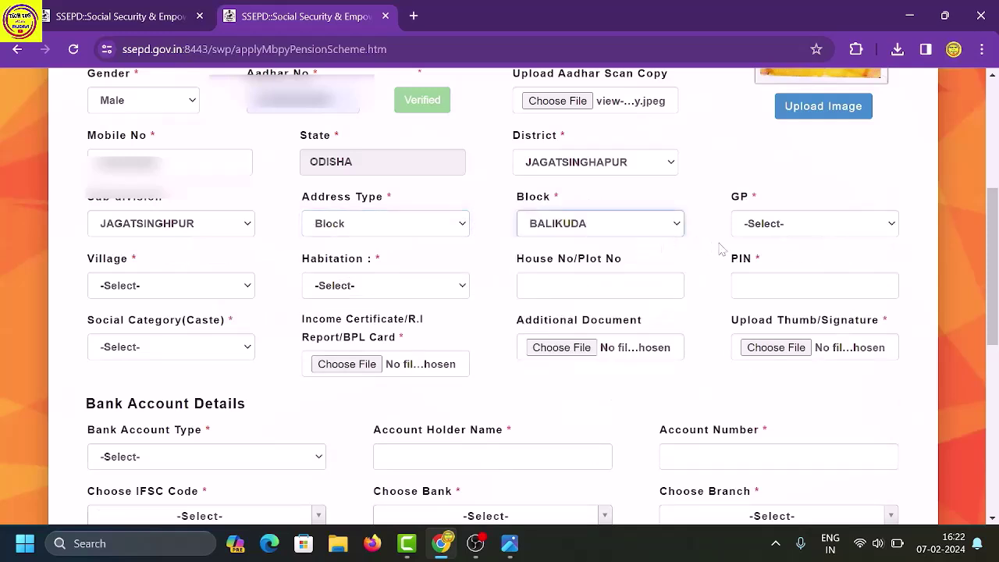
click(770, 231)
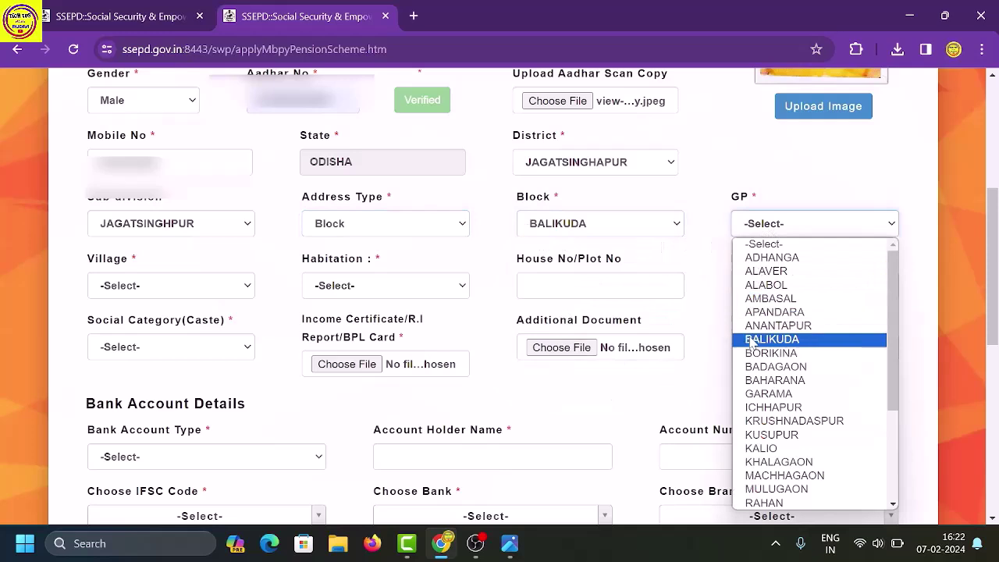
text(mar)
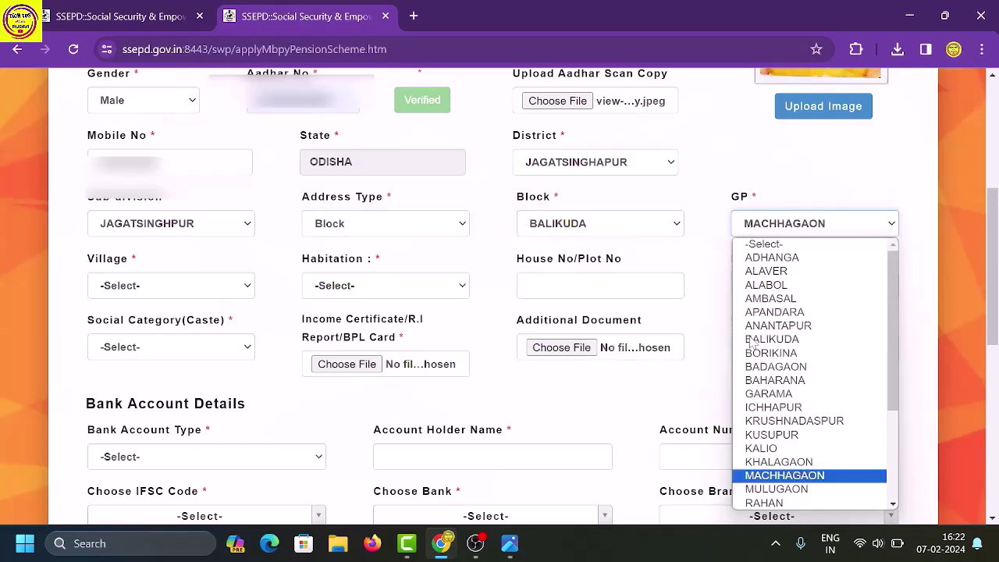
key(Return)
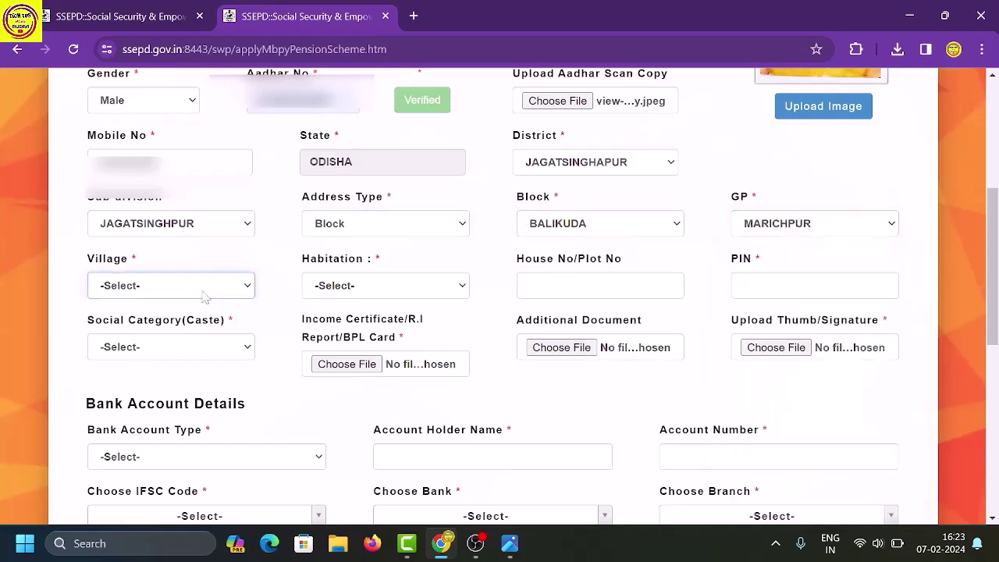
Step: Set both the village and the habitation to MARICHIPUR
click(204, 293)
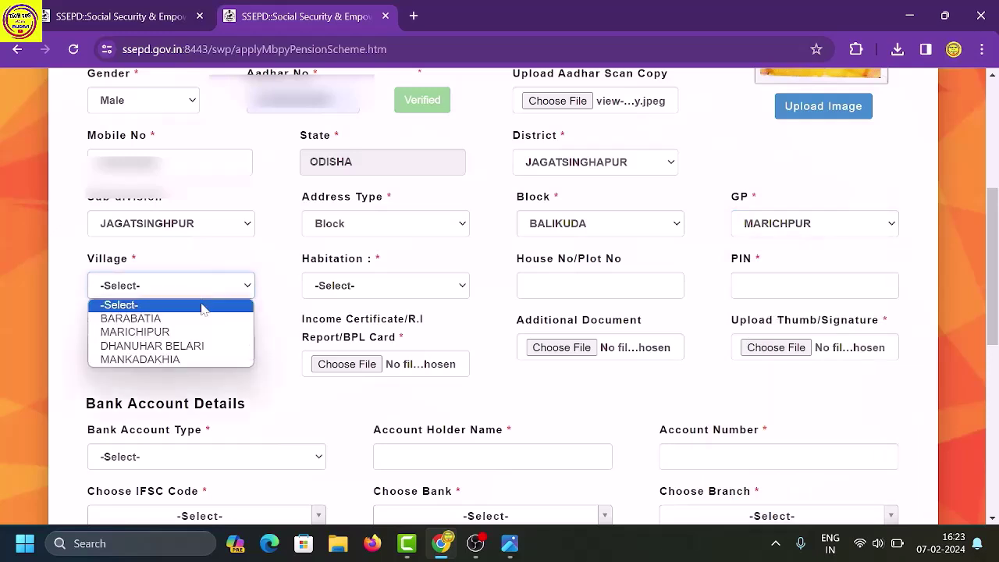
click(204, 331)
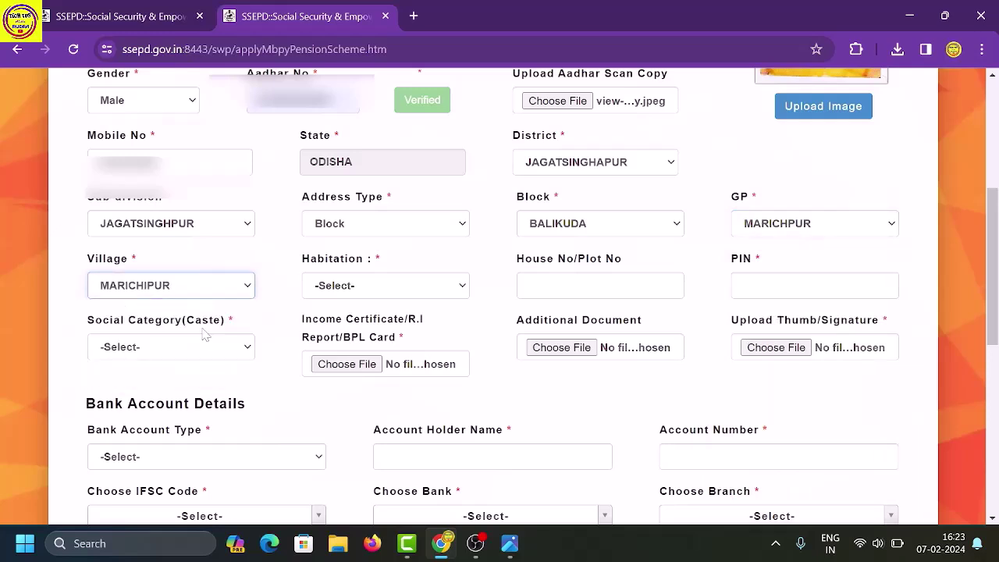
click(331, 285)
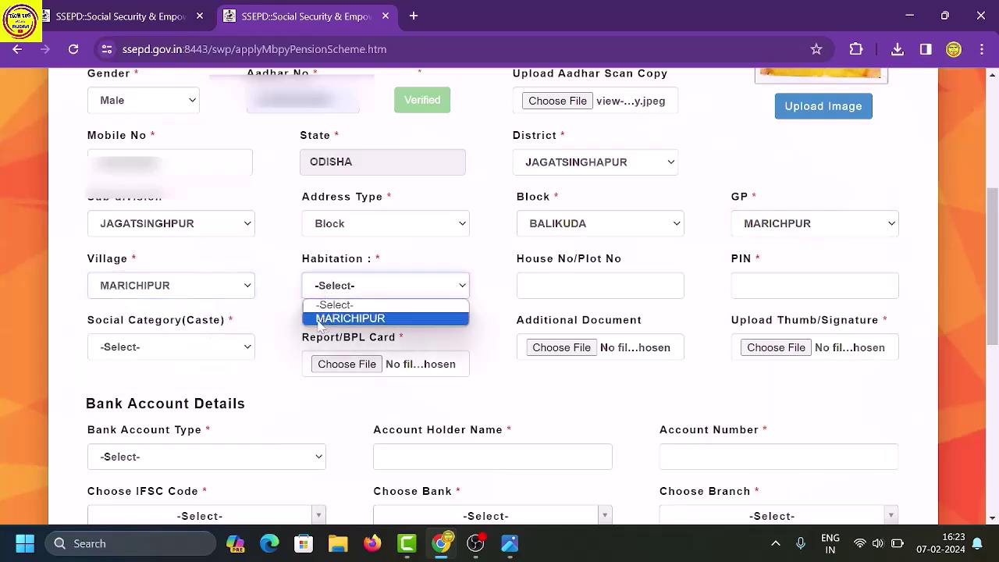
click(340, 319)
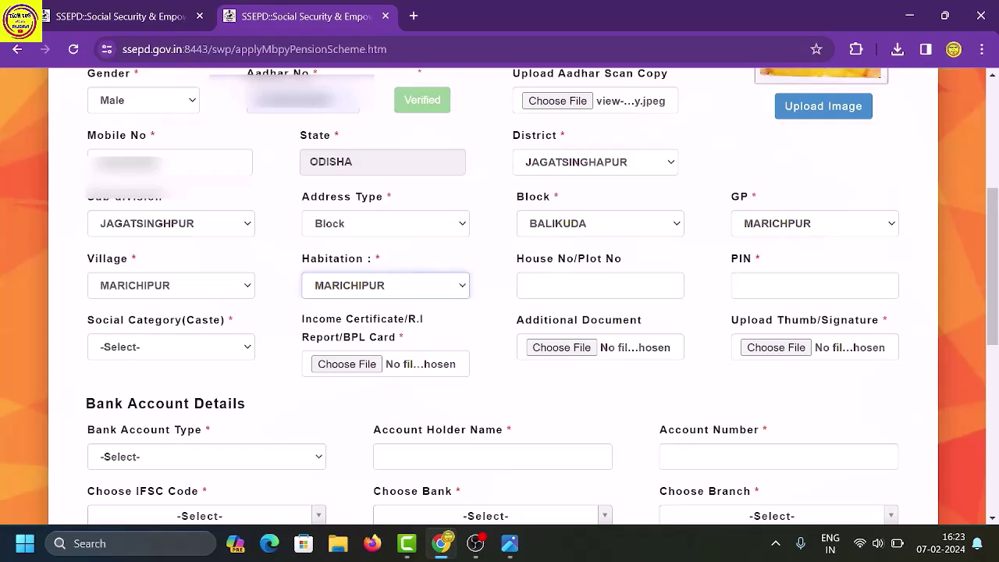
Step: Enter the address's postal PIN code and set the social category to General
click(814, 285)
text(754119)
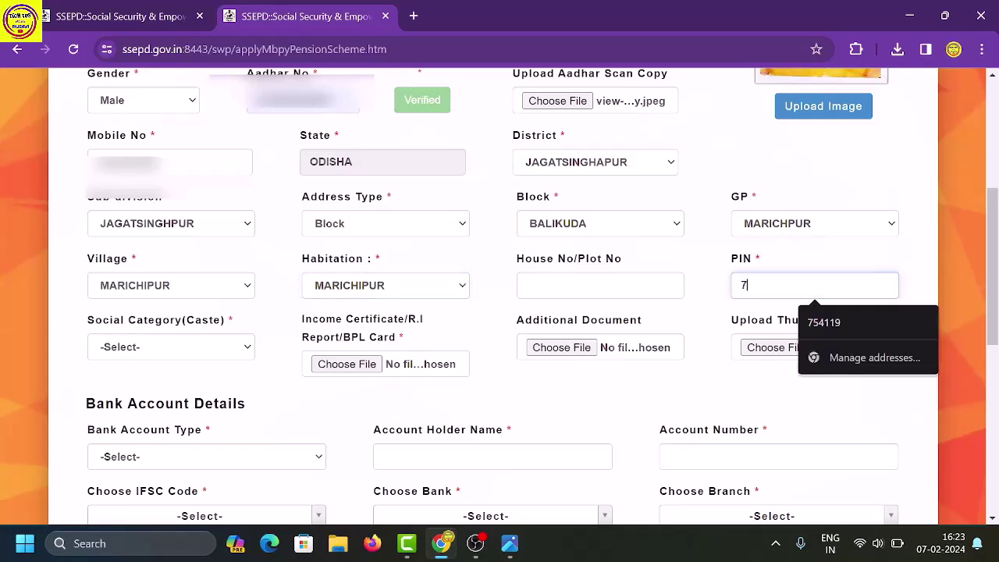
click(143, 352)
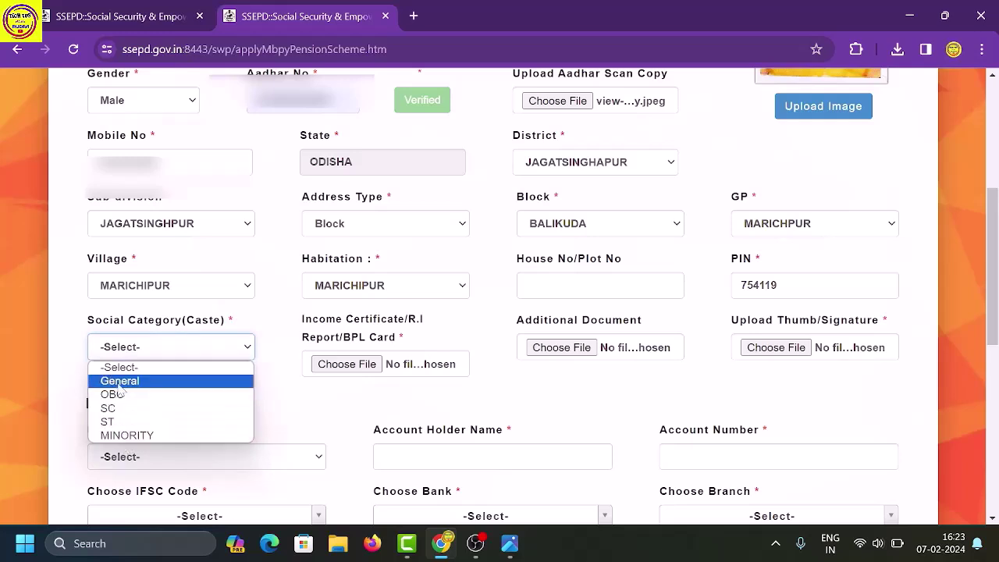
click(119, 383)
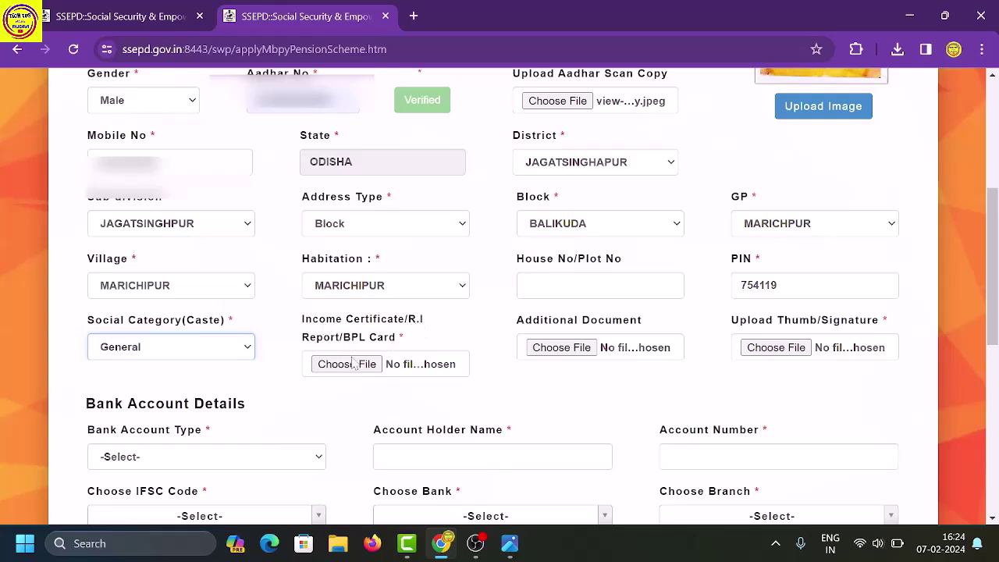
Step: Check the RI income proof scan in the image viewer, then upload a file for the income certificate/RI report
key(alt+Tab)
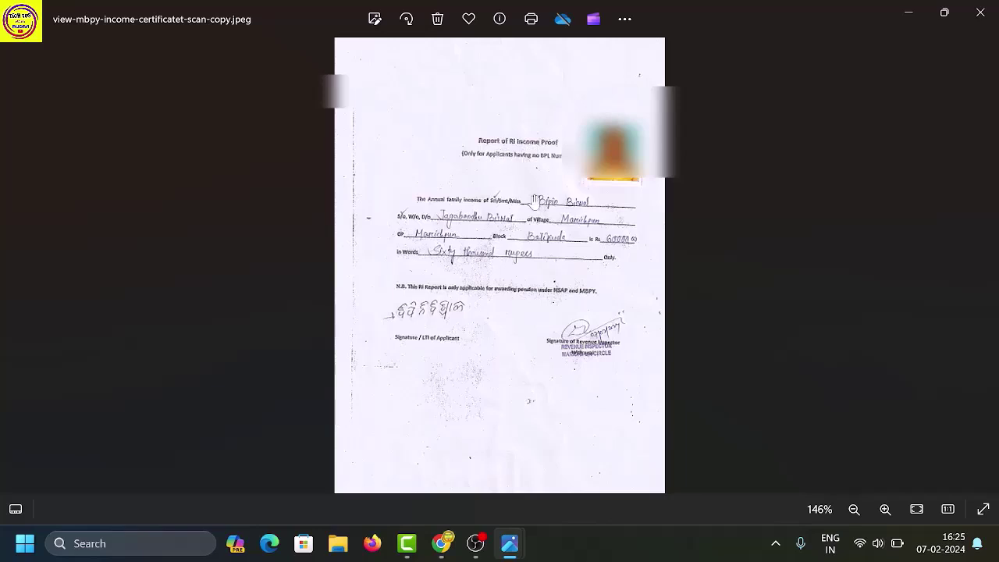
click(441, 543)
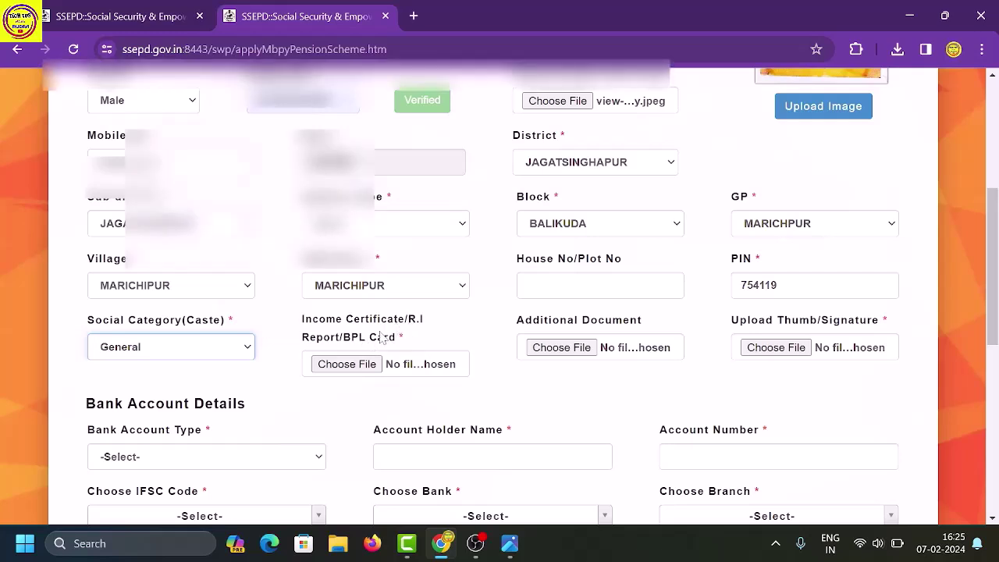
click(363, 363)
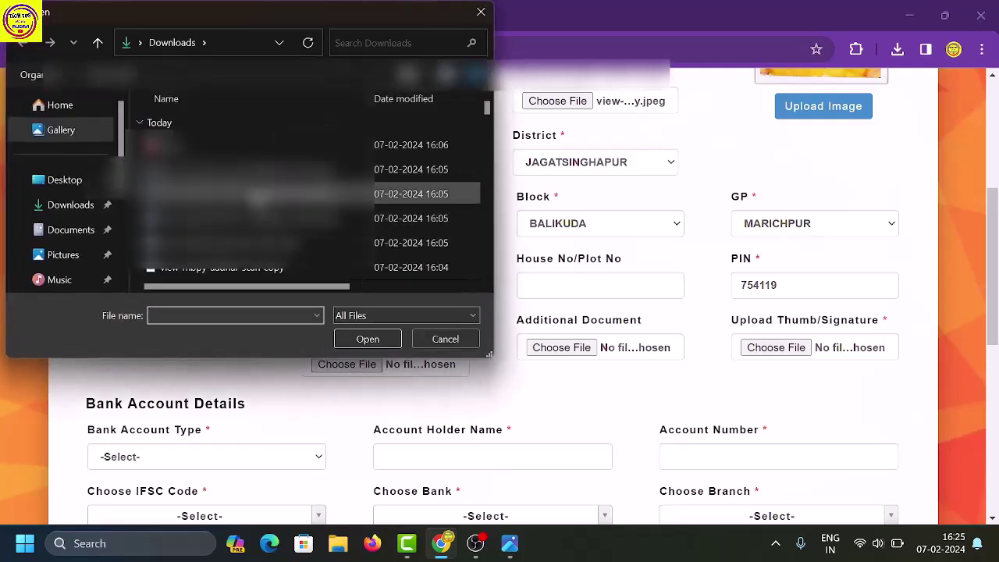
double_click(437, 214)
Step: Dismiss the battery saver notification and upload the applicant's thumb/signature image
scroll(495, 252, down, 1)
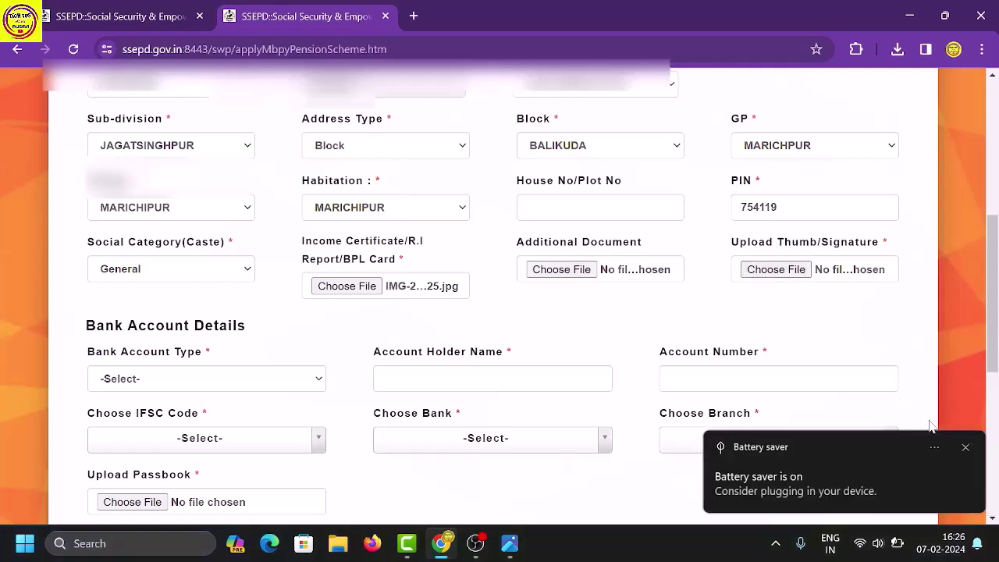
click(967, 445)
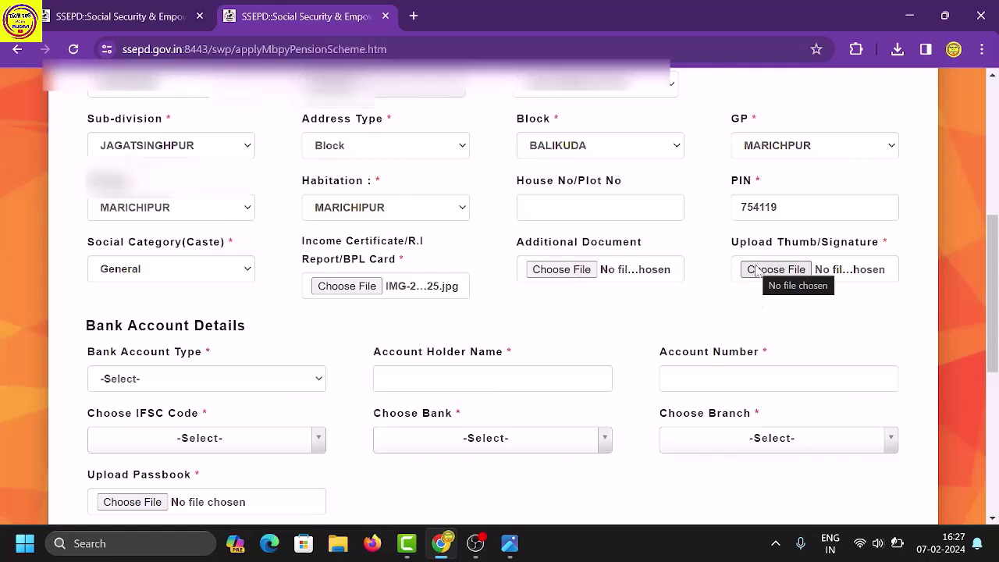
click(757, 269)
Step: Set the bank account type to Single Account and enter the account holder's name and account number
scroll(78, 174, down, 2)
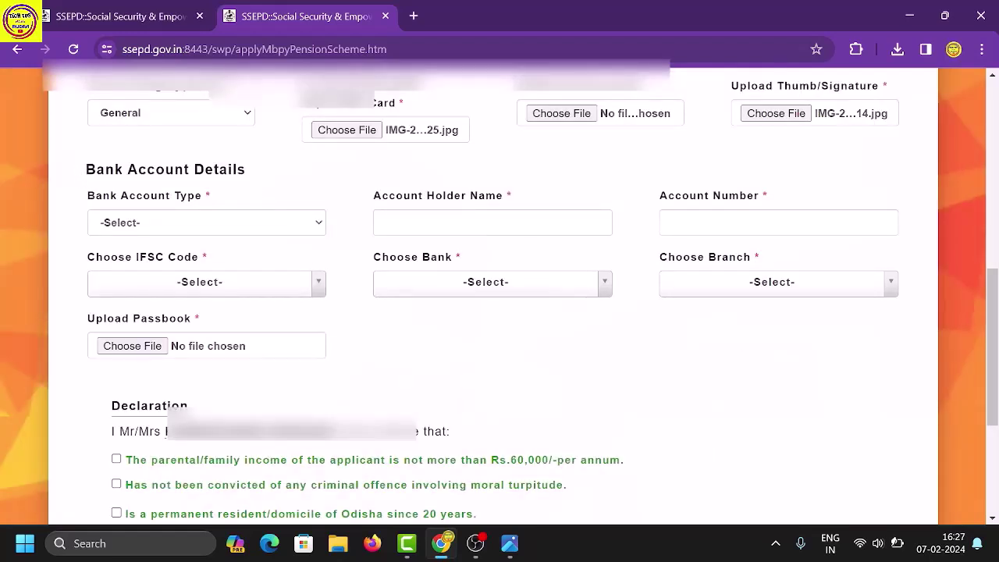
click(161, 224)
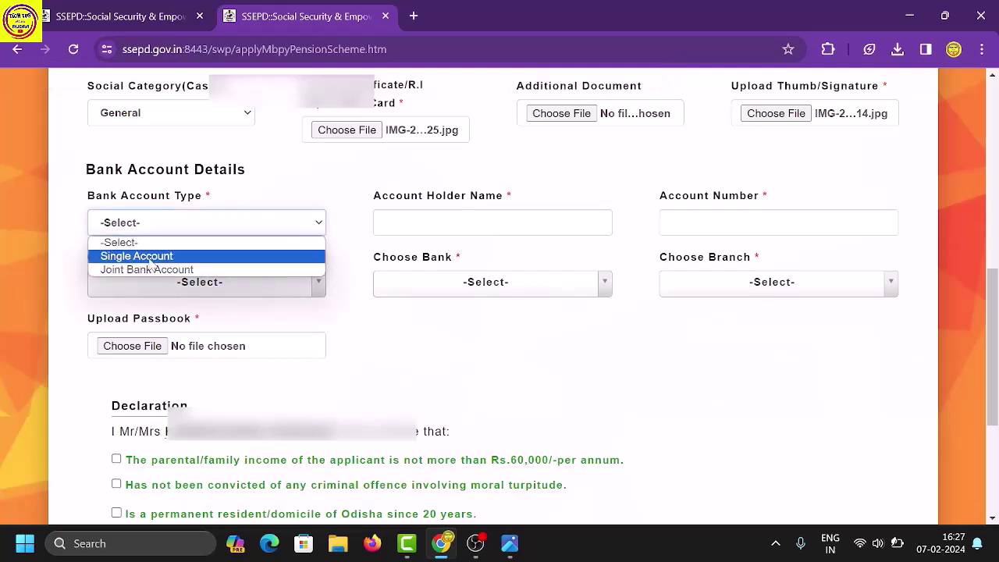
click(156, 260)
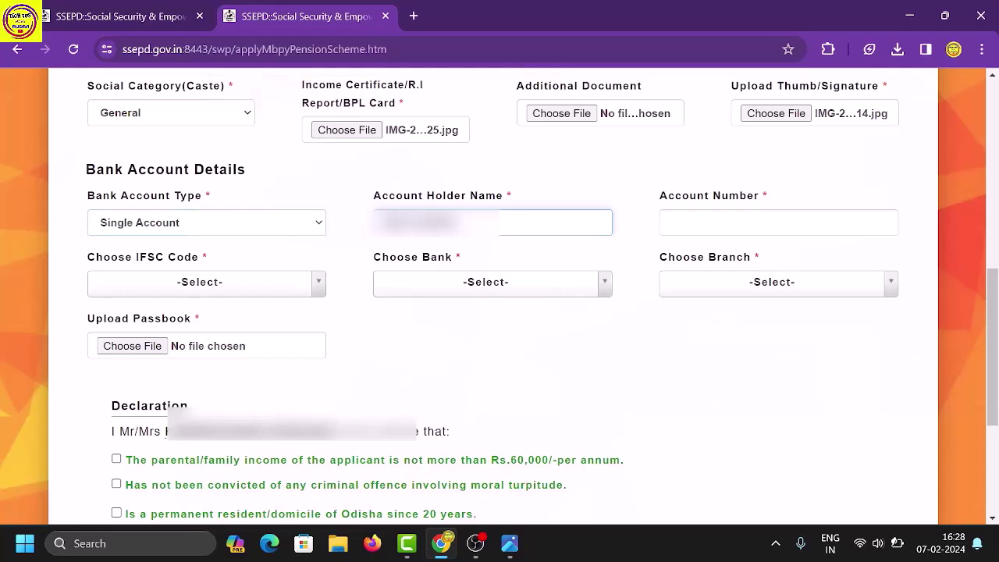
click(670, 222)
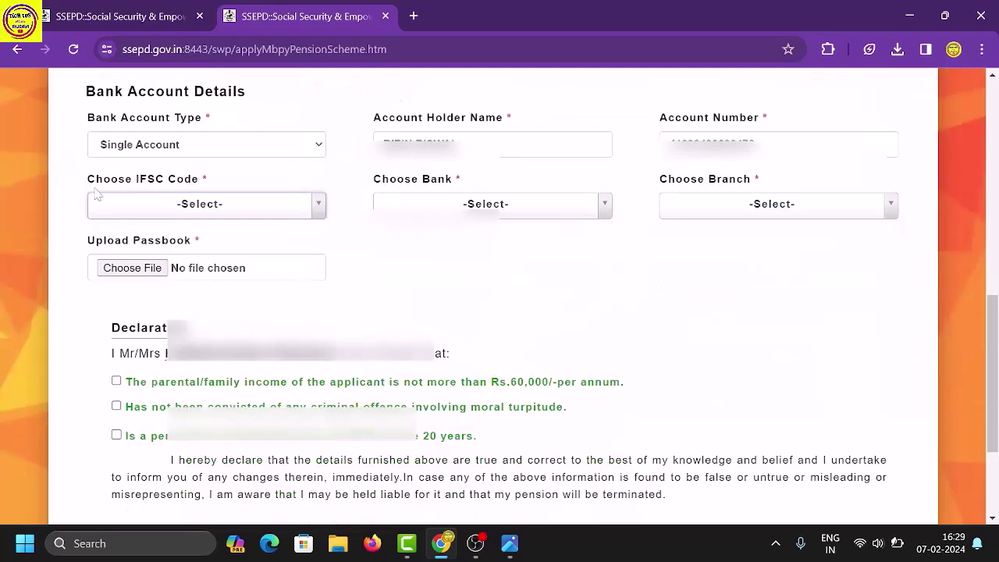
Step: Find the IFSC codes starting with IO and choose IOBA0000022 for the bank account
click(181, 205)
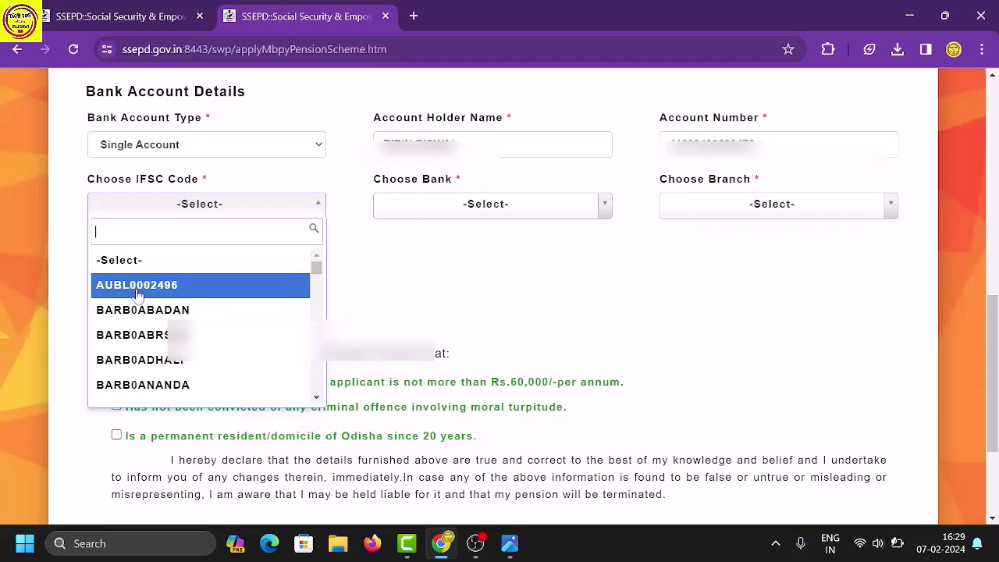
scroll(136, 292, down, 1)
scroll(134, 291, down, 1)
scroll(133, 281, up, 2)
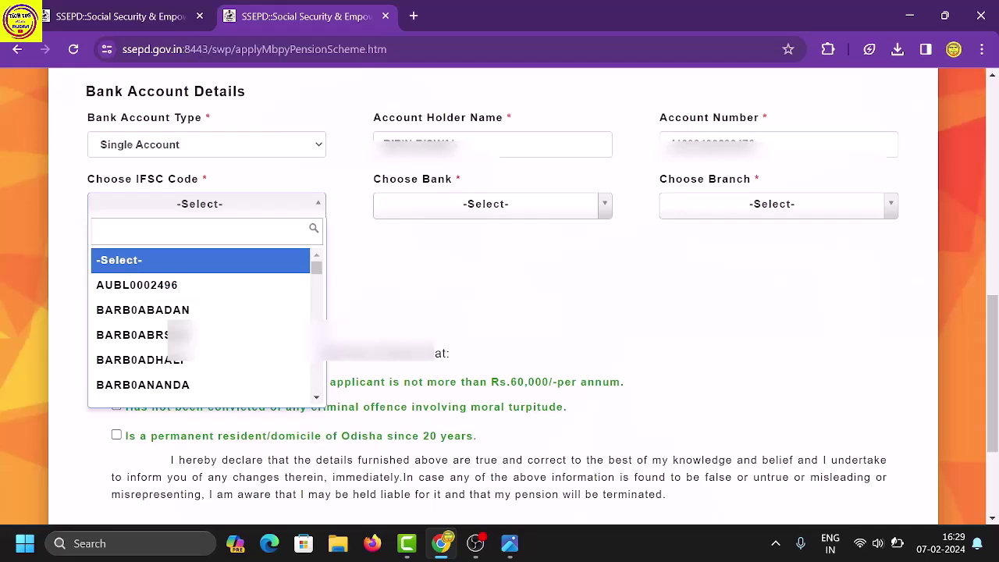
text(IO)
click(114, 266)
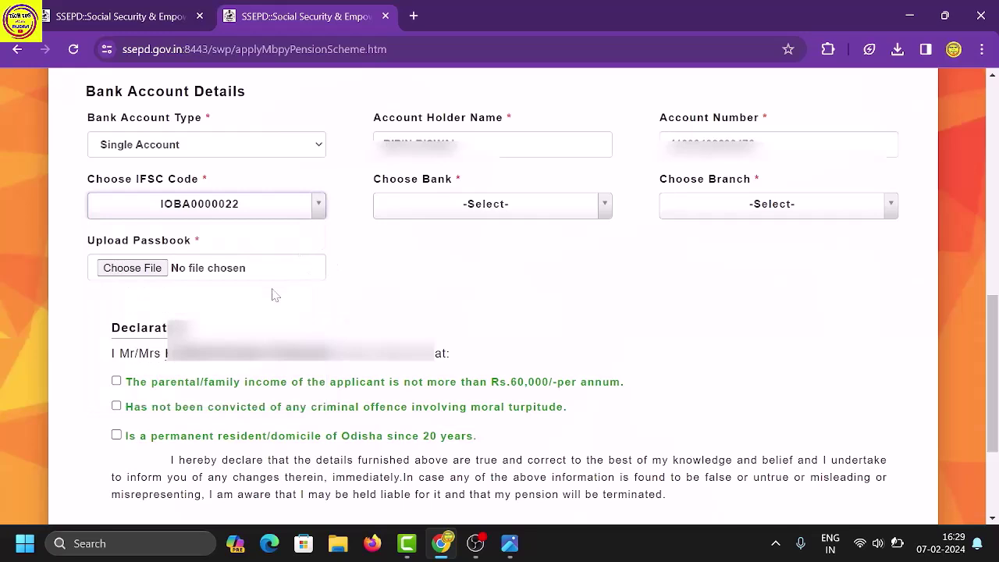
Step: Try to choose INDIAN OVERSEAS BANK as the bank and look at the branch choices
click(435, 218)
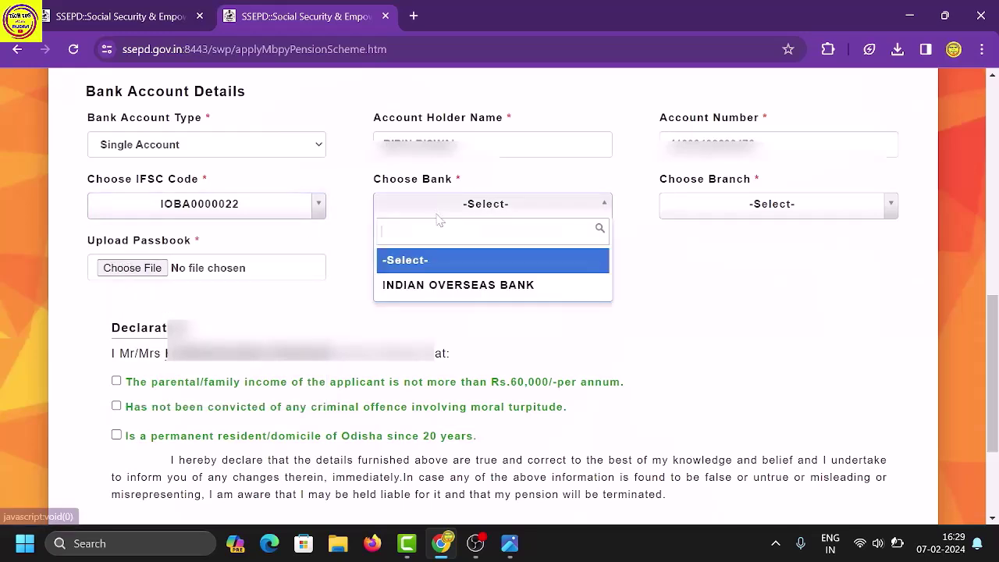
click(421, 297)
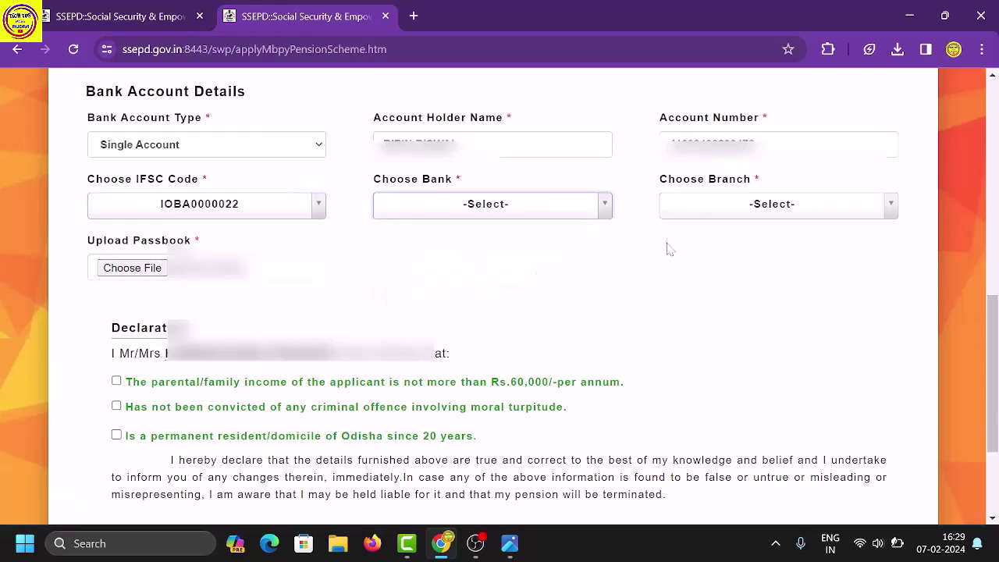
click(696, 214)
click(511, 259)
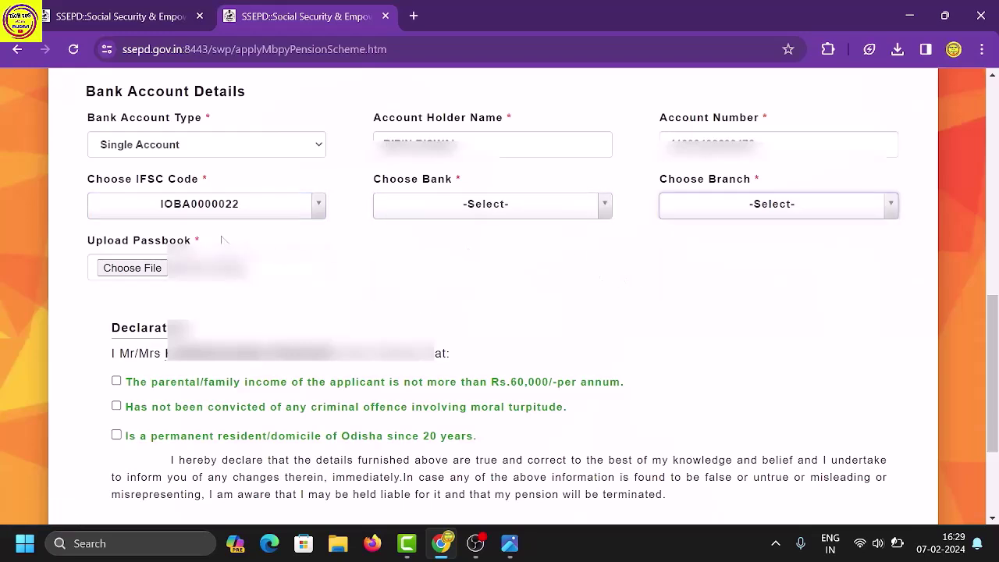
Step: Upload IMG-20240206-WA0025.jpg as the passbook and tick all three declaration statements on income, criminal offence and Odisha residence
scroll(222, 239, down, 1)
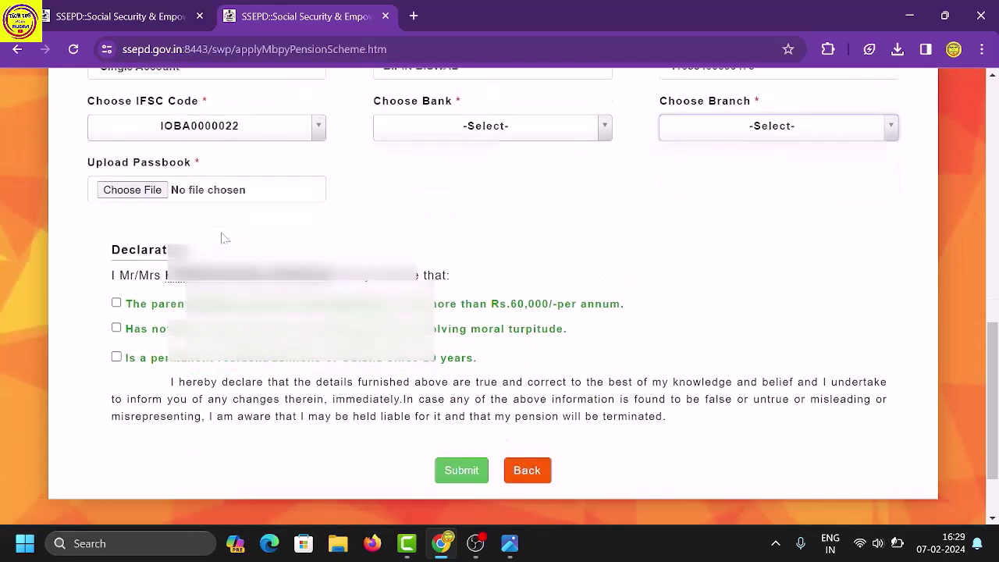
click(132, 191)
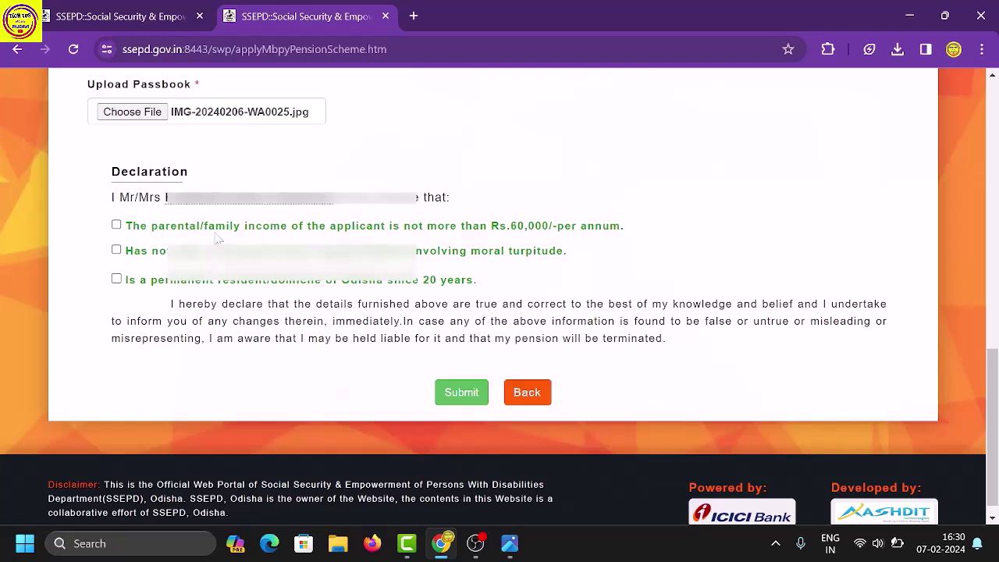
click(116, 224)
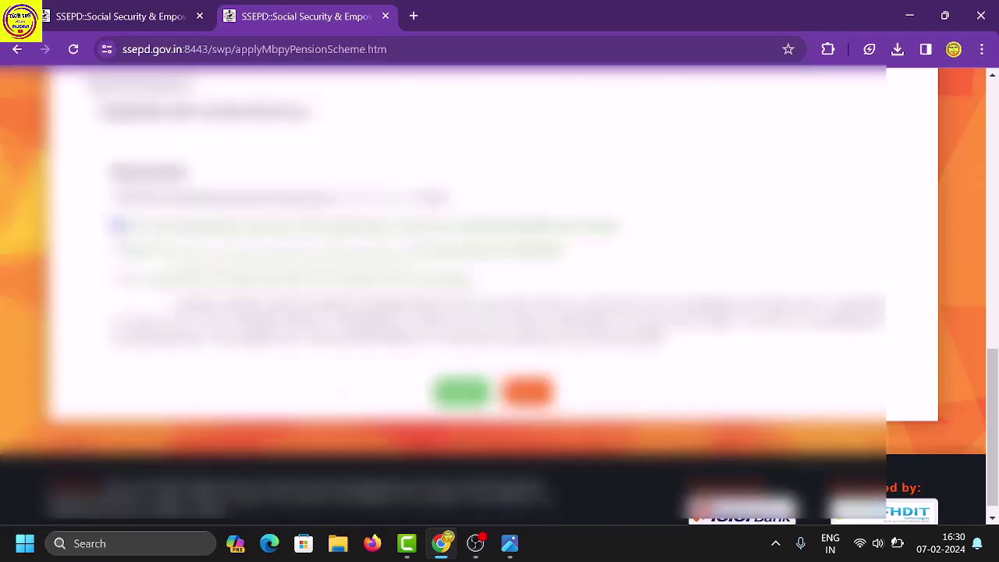
click(119, 249)
click(117, 278)
Step: Review the filled-in application from the applicant's details through the bank account details and declaration
scroll(499, 297, up, 10)
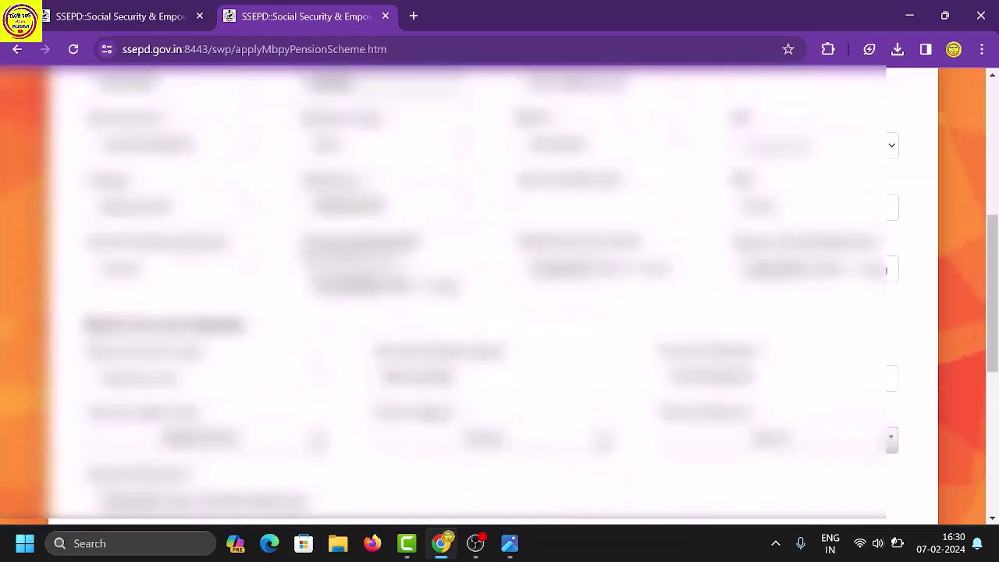
scroll(500, 297, down, 4)
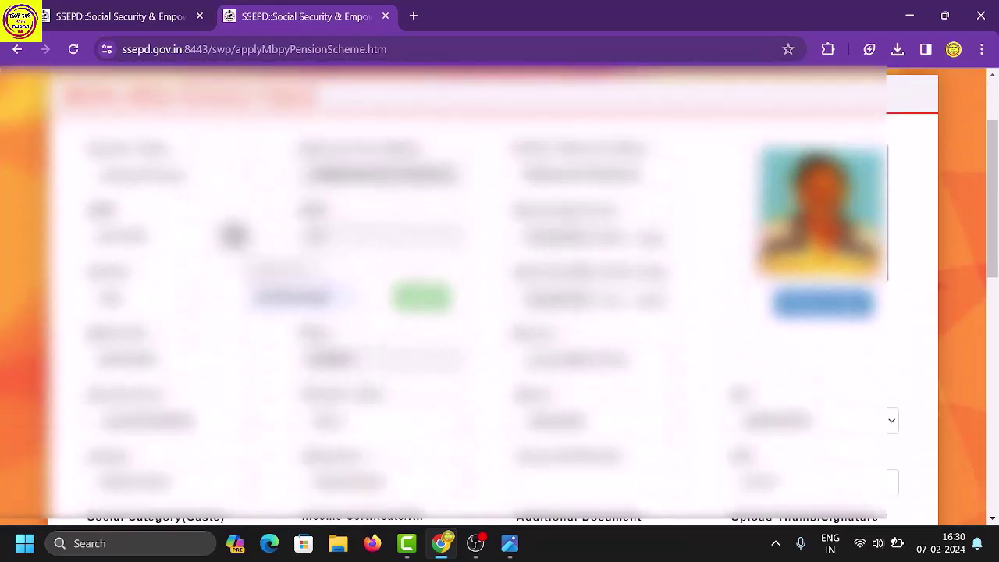
scroll(500, 296, down, 2)
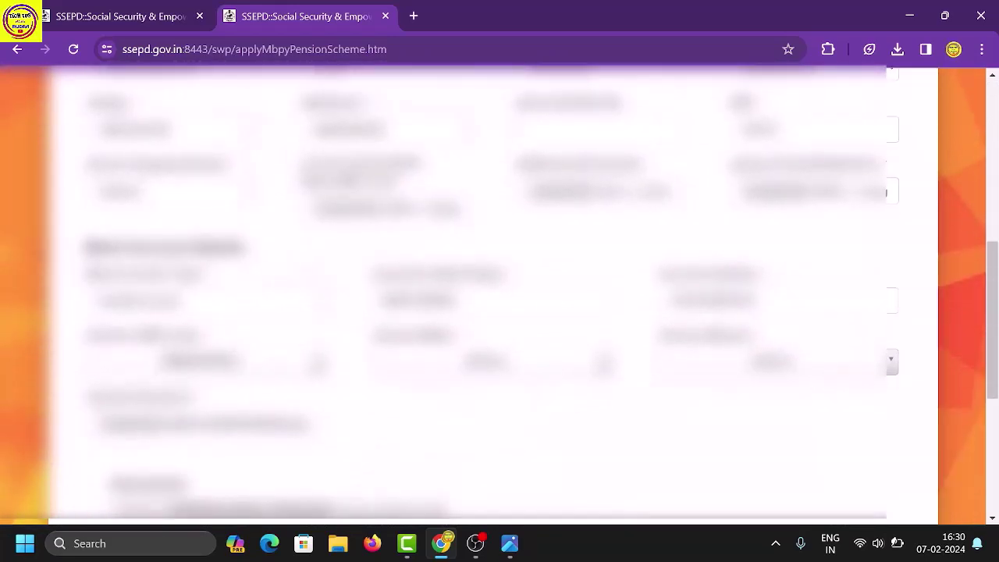
scroll(500, 297, down, 2)
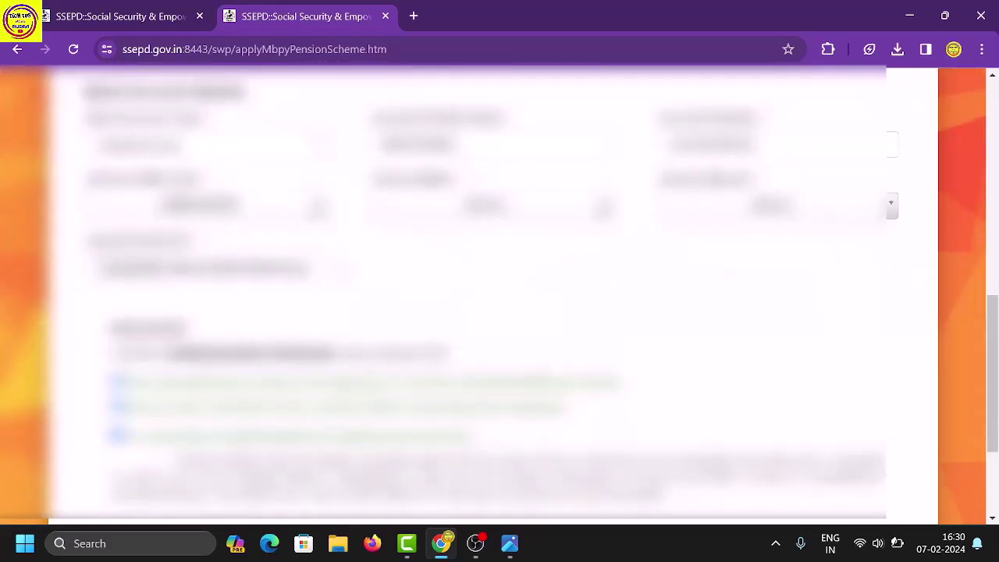
scroll(500, 297, down, 2)
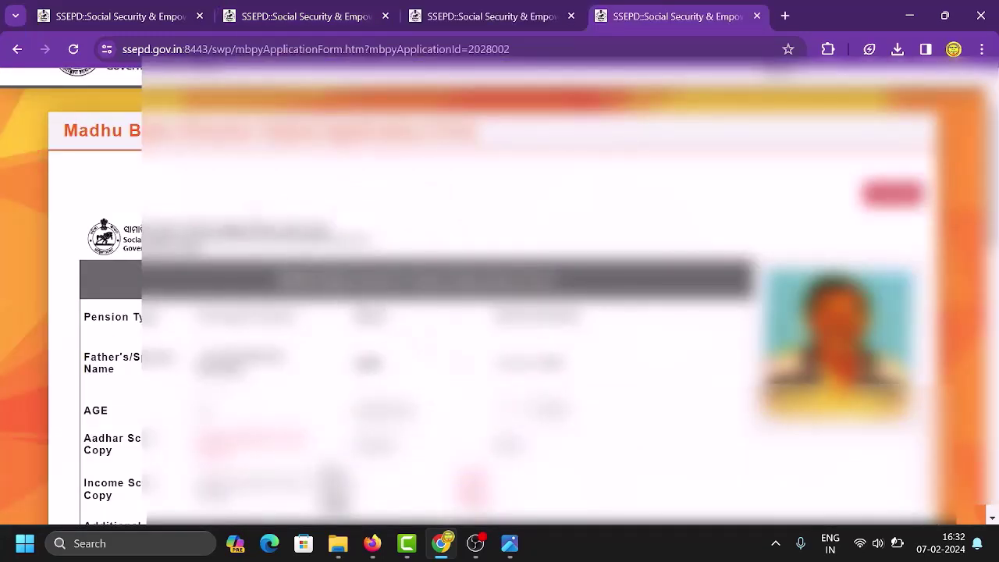
Step: Read through the generated application form down to the bank account section and highlight the entry in the permanent resident row
scroll(500, 295, down, 2)
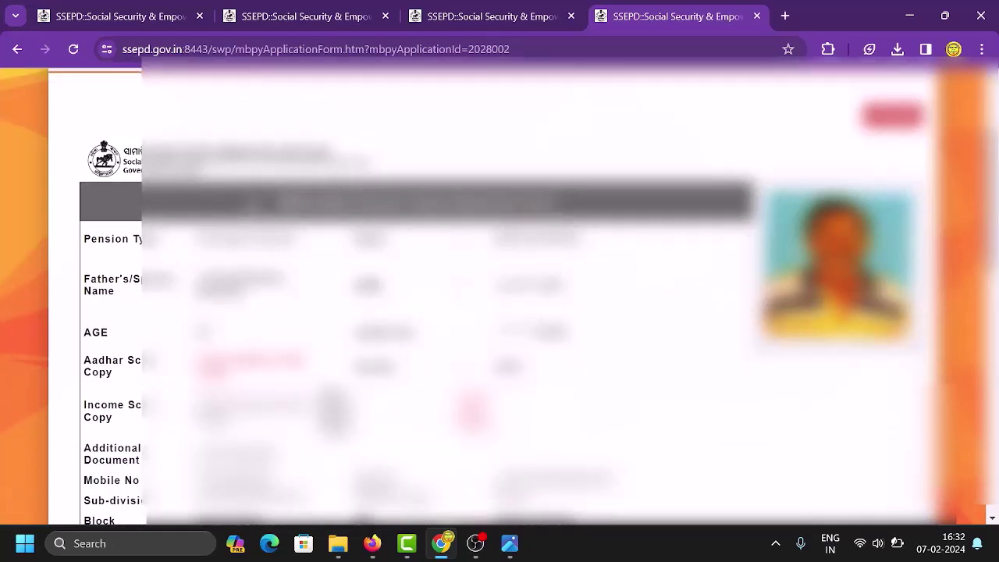
scroll(500, 295, down, 2)
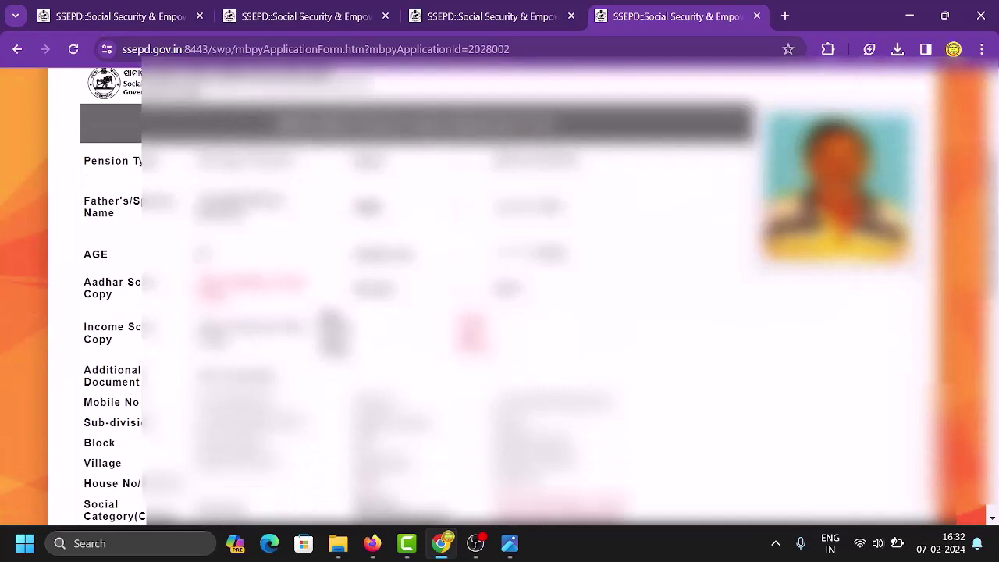
scroll(499, 295, down, 2)
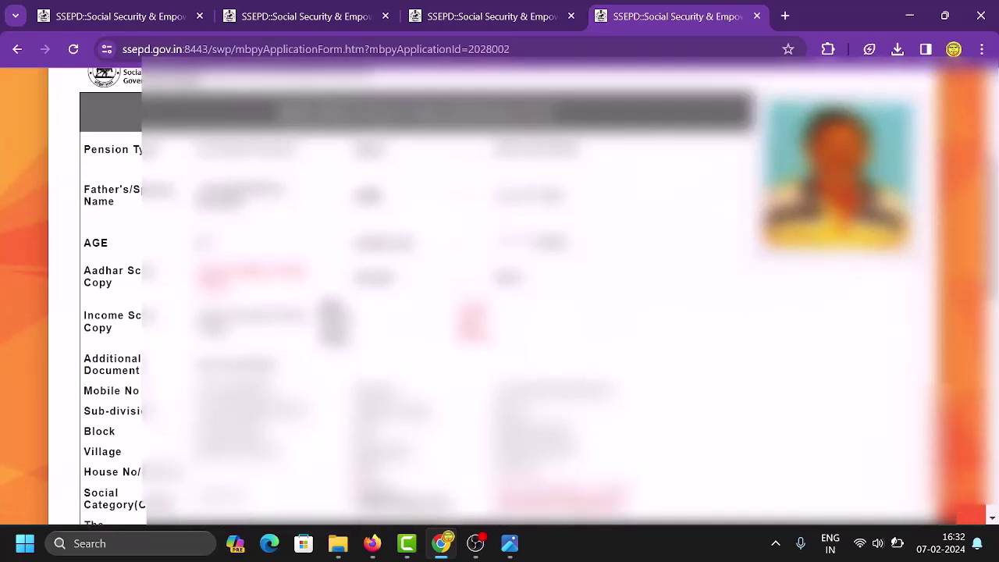
scroll(500, 295, down, 2)
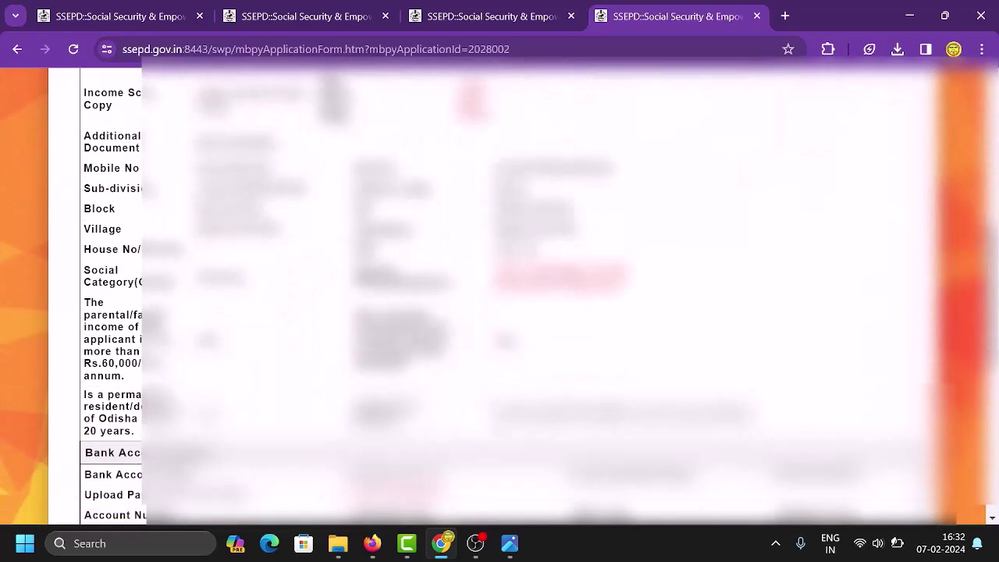
drag(498, 413, 756, 413)
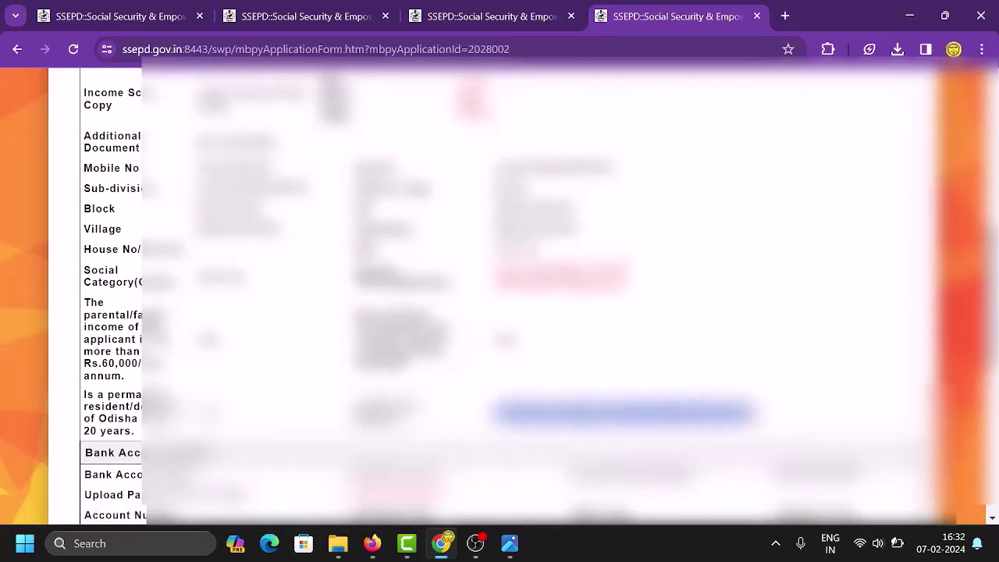
Step: Review the application form's bank account and declaration sections, and look at the print preview of the form
click(756, 413)
scroll(500, 295, down, 1)
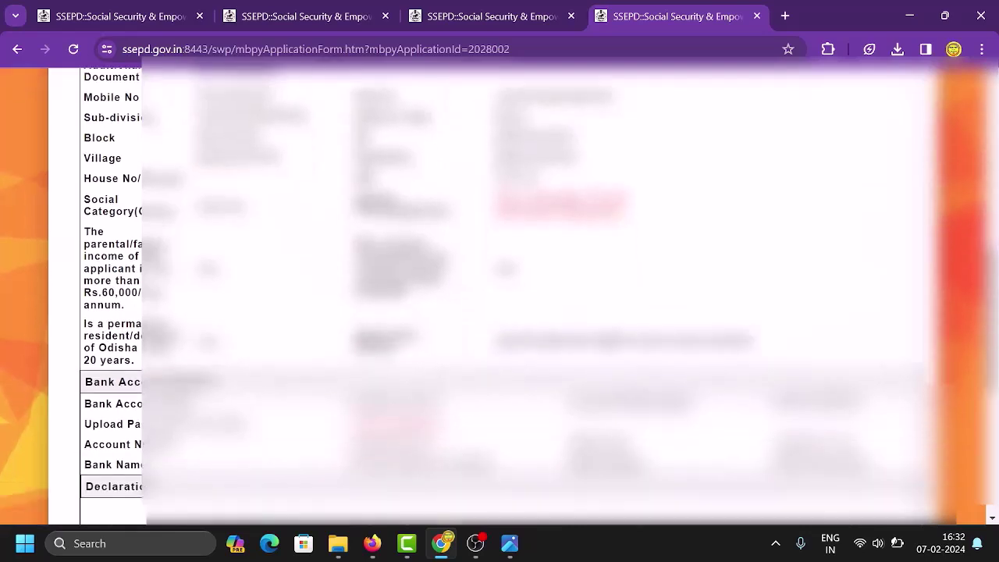
scroll(500, 295, down, 1)
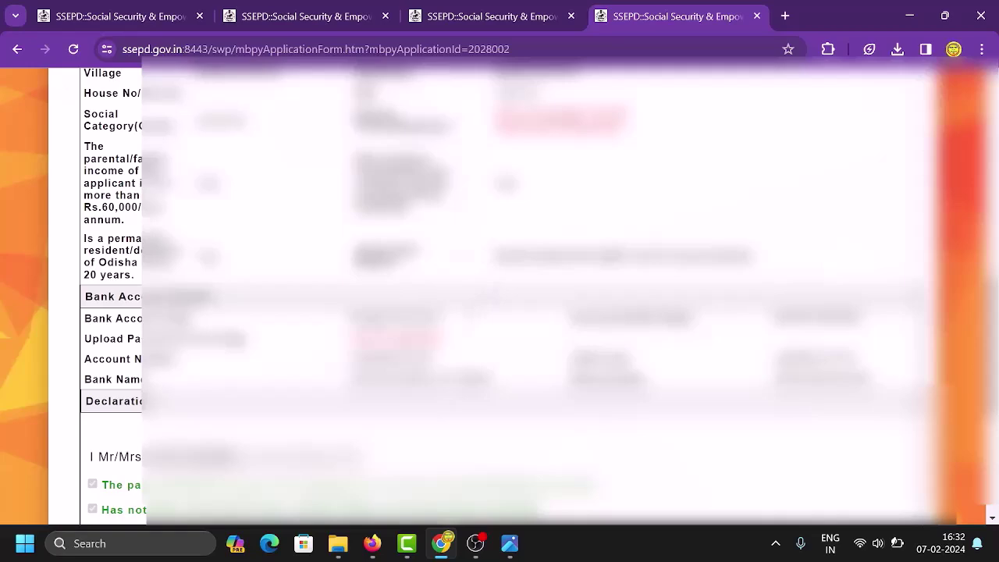
scroll(500, 296, up, 7)
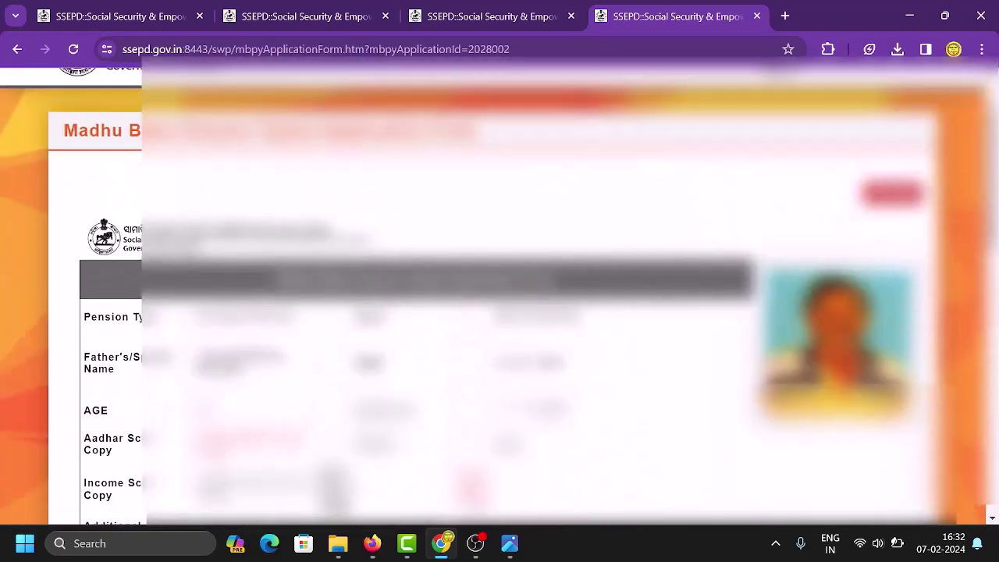
click(892, 193)
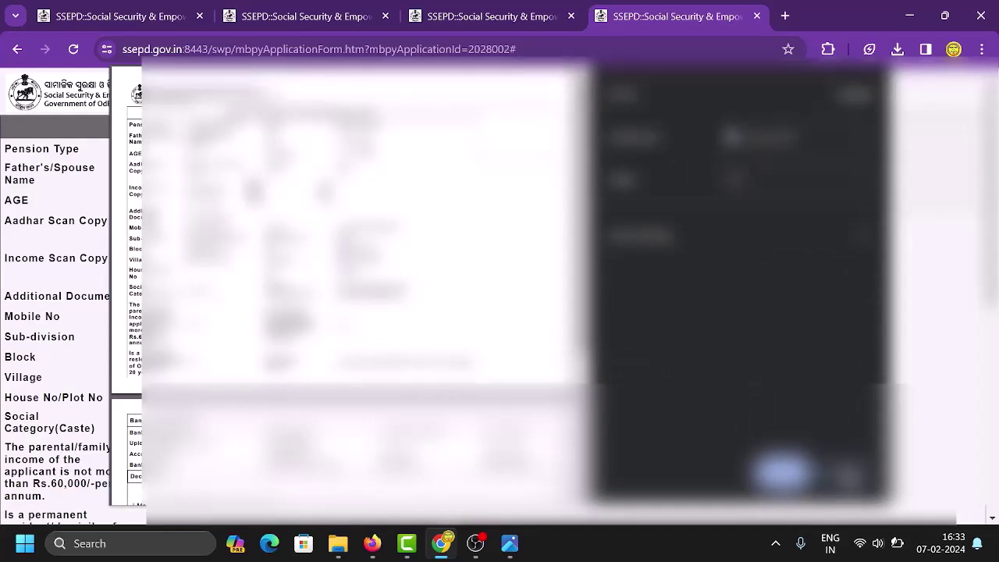
click(851, 468)
Step: Return to the SSEPD home page and, from its pension schemes service, open application status tracking for Madhu Babu Pension Yojana
click(459, 15)
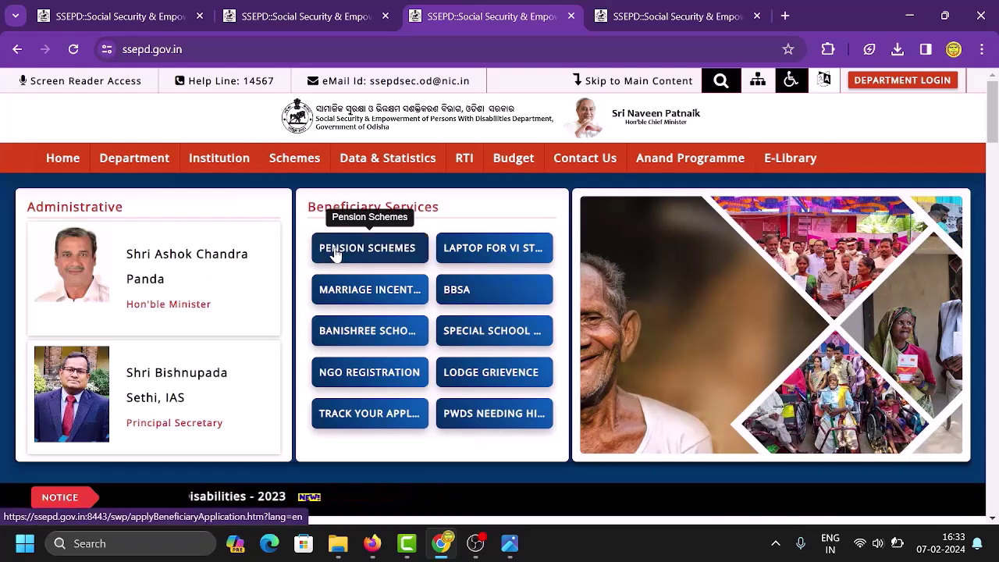
click(334, 249)
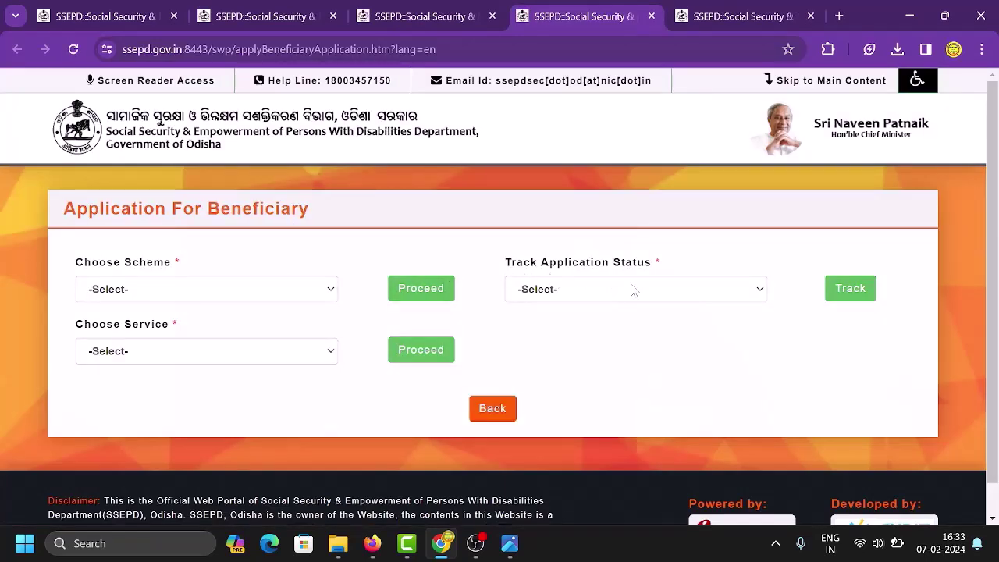
click(640, 295)
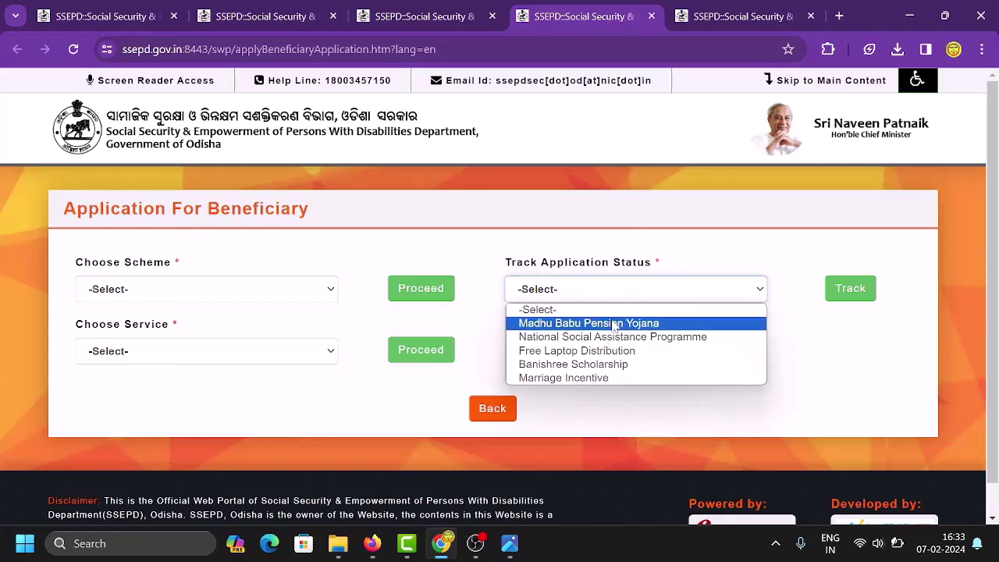
click(614, 325)
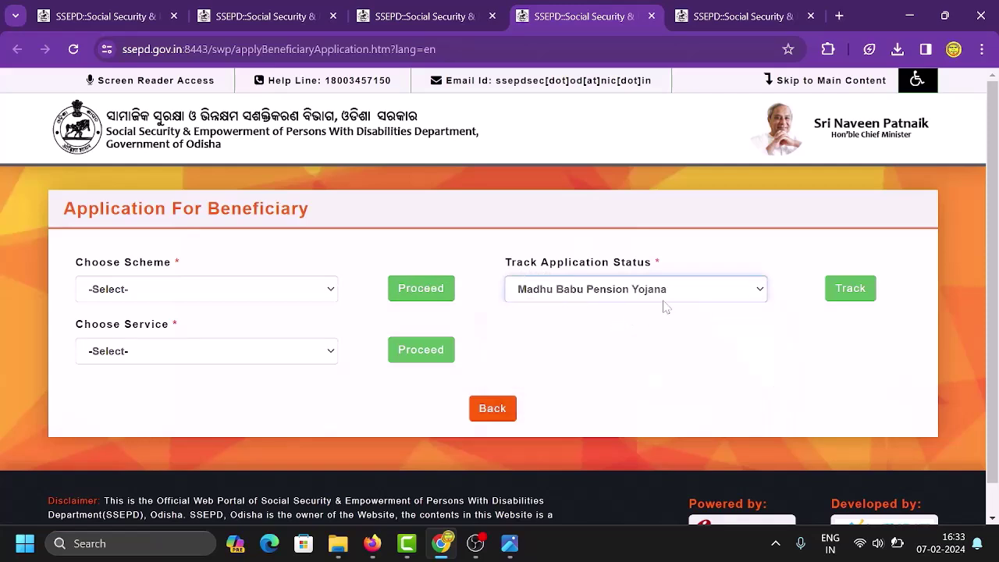
click(845, 290)
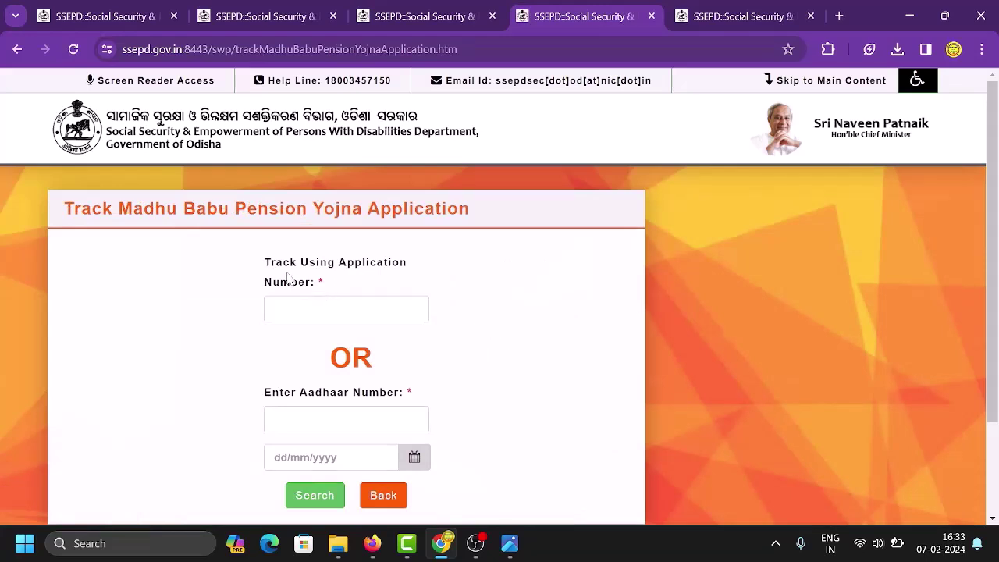
Step: Check the application status in the Madhu Babu Pension Yojana tracking results and go back to the SSEPD home page
scroll(297, 299, down, 1)
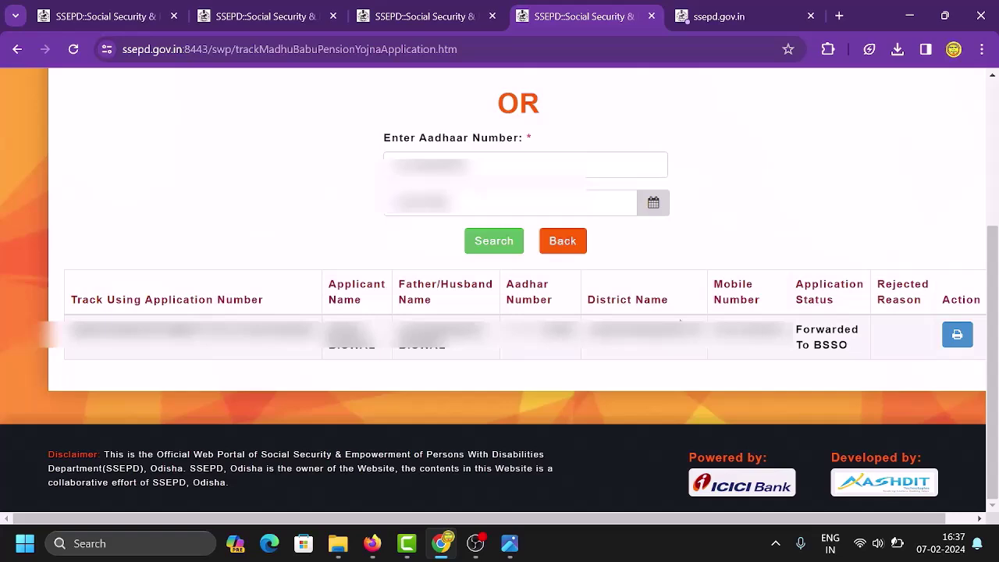
click(72, 18)
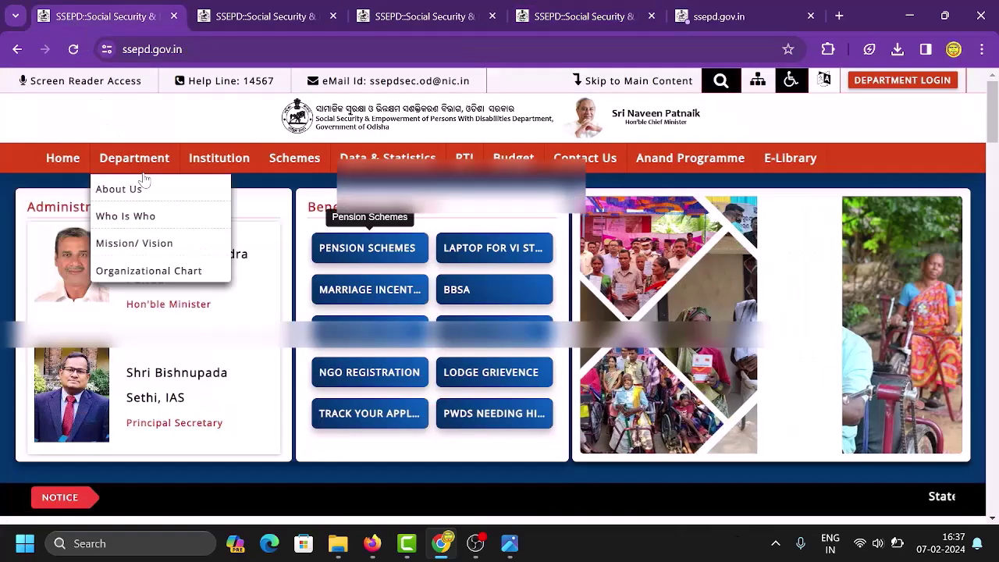